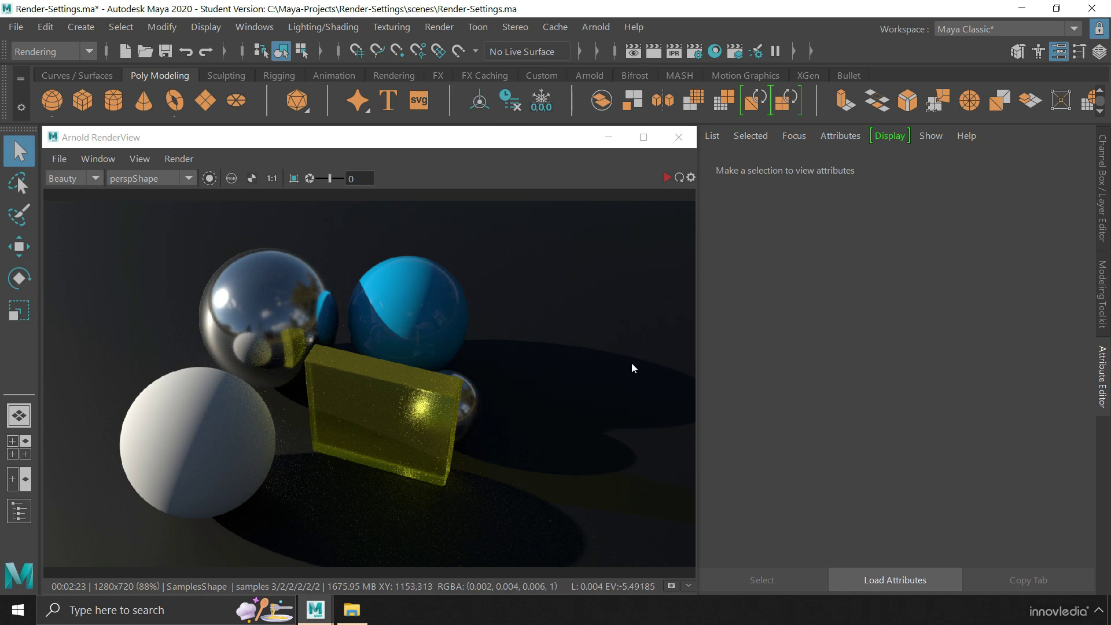
- Open the Render Settings window from Rendering Editors and place it beside the Arnold render view
{"action": "left_click", "coordinate": [264, 29]}
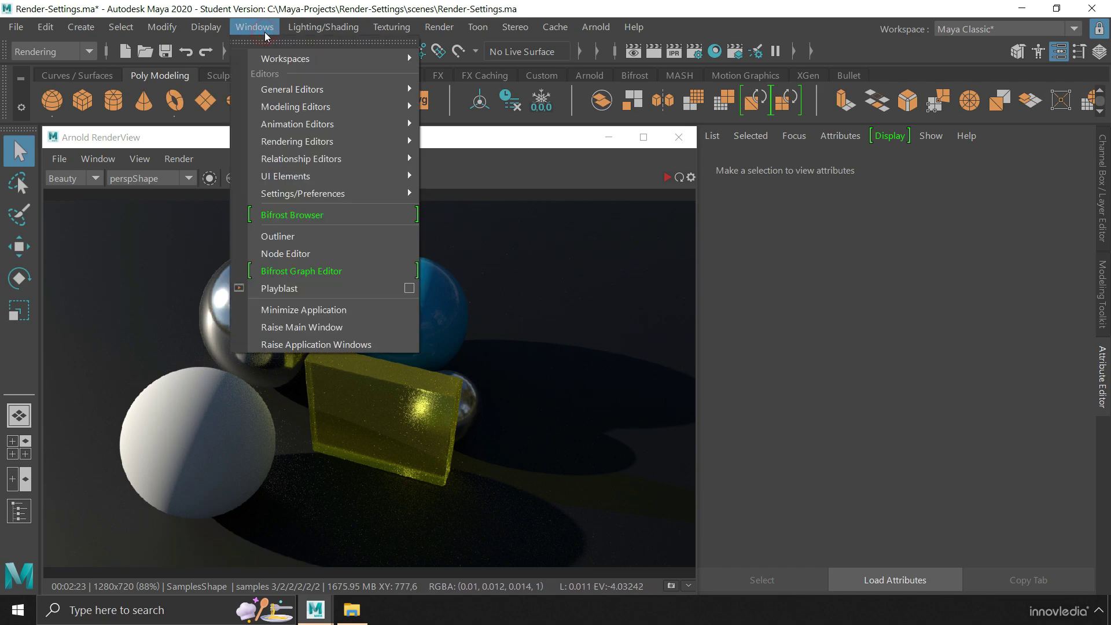
{"action": "mouse_move", "coordinate": [383, 145]}
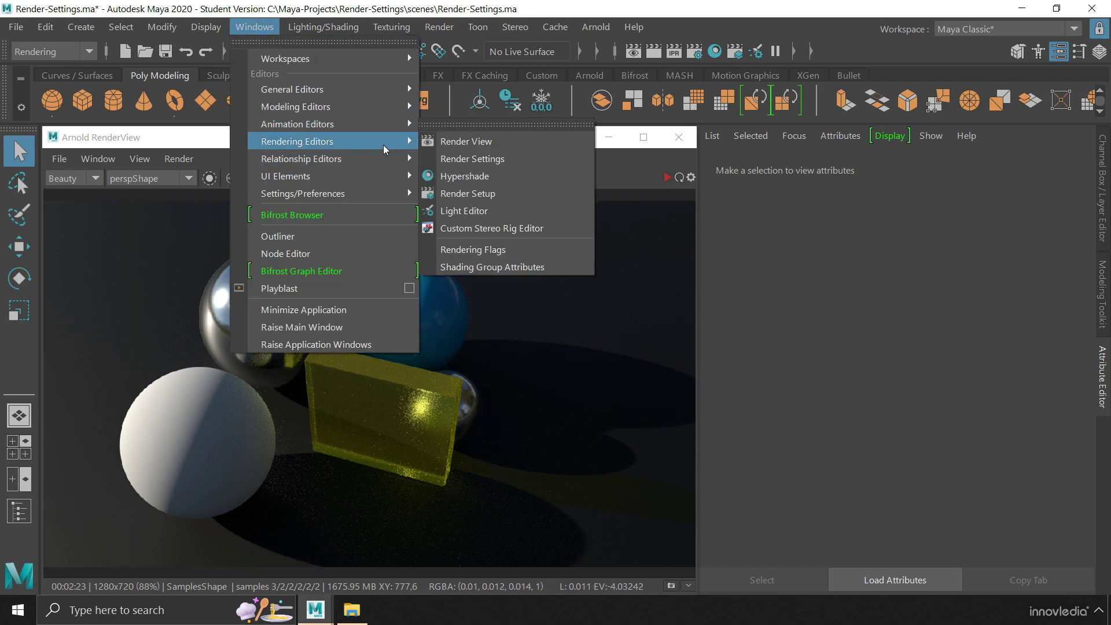
{"action": "left_click", "coordinate": [550, 158]}
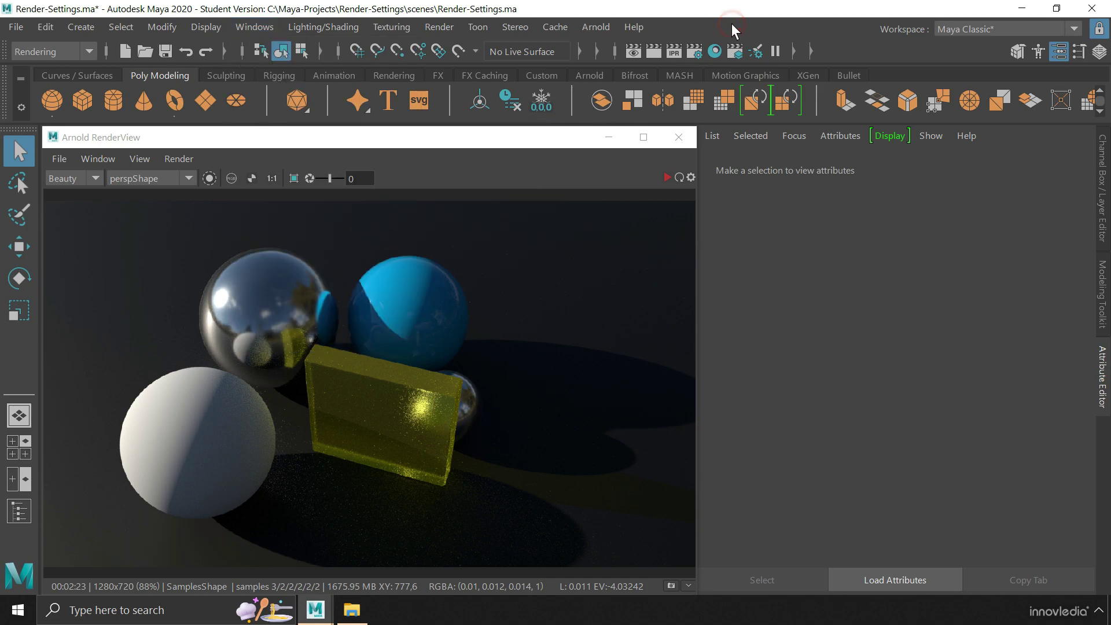
{"action": "left_click", "coordinate": [695, 55]}
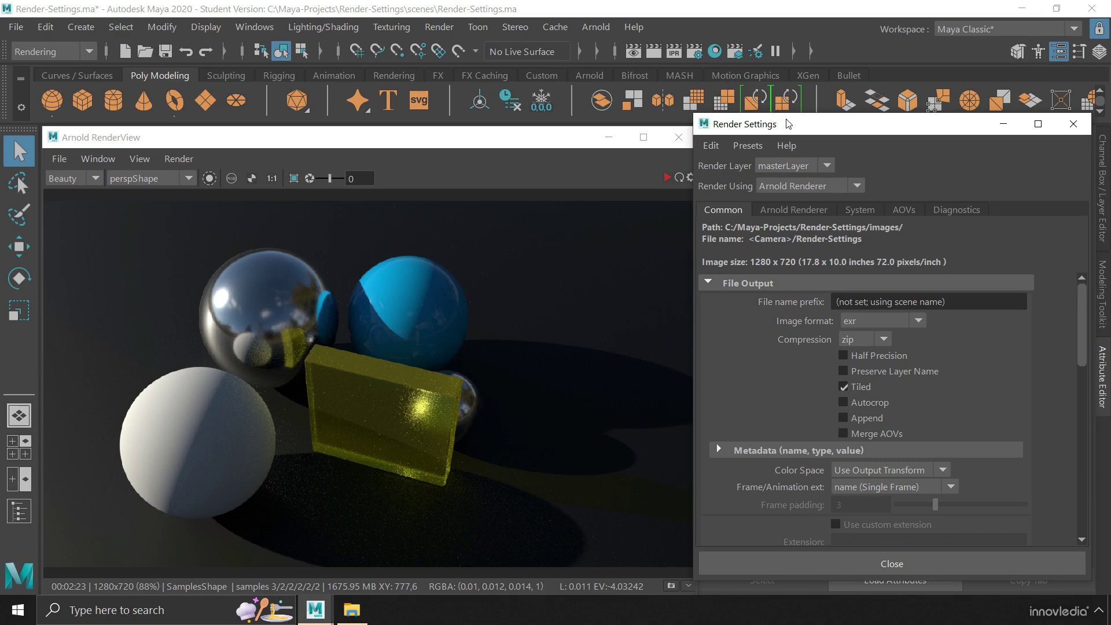
{"action": "left_click_drag", "start_coordinate": [788, 124], "coordinate": [792, 137]}
{"action": "left_click", "coordinate": [894, 165]}
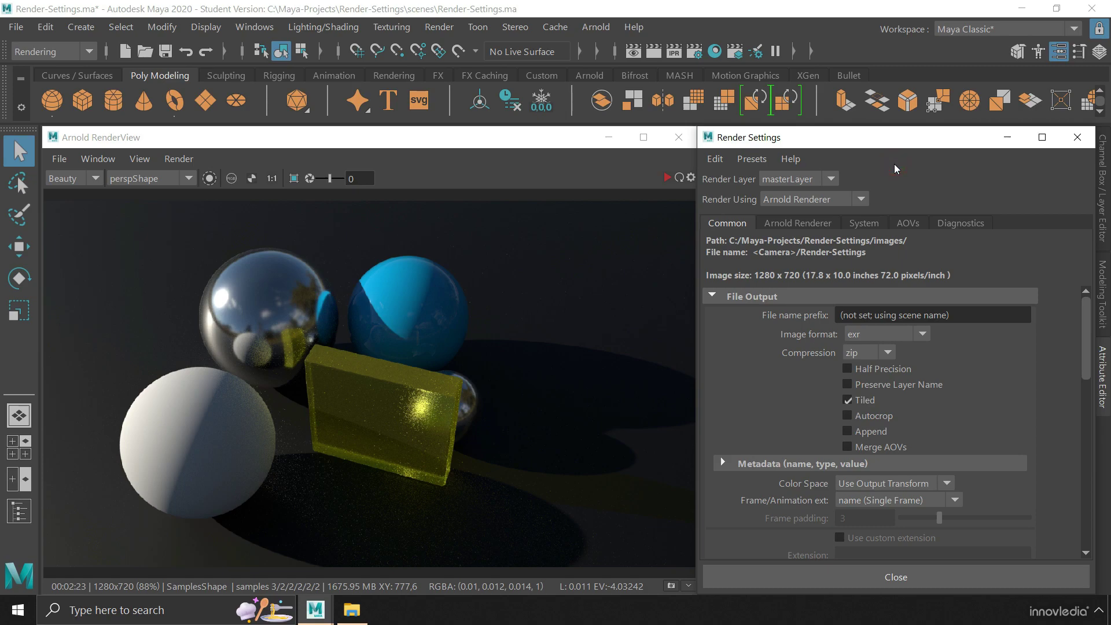
{"action": "left_click", "coordinate": [864, 224]}
{"action": "left_click", "coordinate": [907, 223]}
{"action": "left_click", "coordinate": [726, 224]}
{"action": "left_click", "coordinate": [772, 223]}
{"action": "left_click", "coordinate": [712, 240]}
{"action": "left_click", "coordinate": [712, 258]}
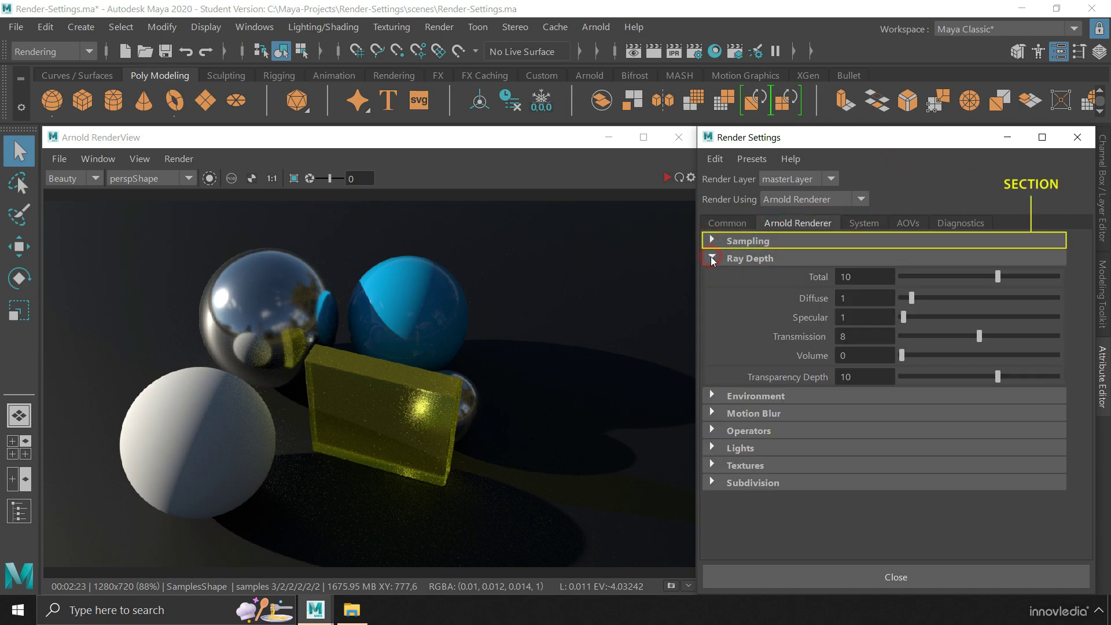
{"action": "left_click", "coordinate": [712, 258]}
{"action": "left_click", "coordinate": [712, 275]}
{"action": "left_click", "coordinate": [711, 276]}
{"action": "left_click", "coordinate": [711, 258]}
{"action": "left_click", "coordinate": [711, 241]}
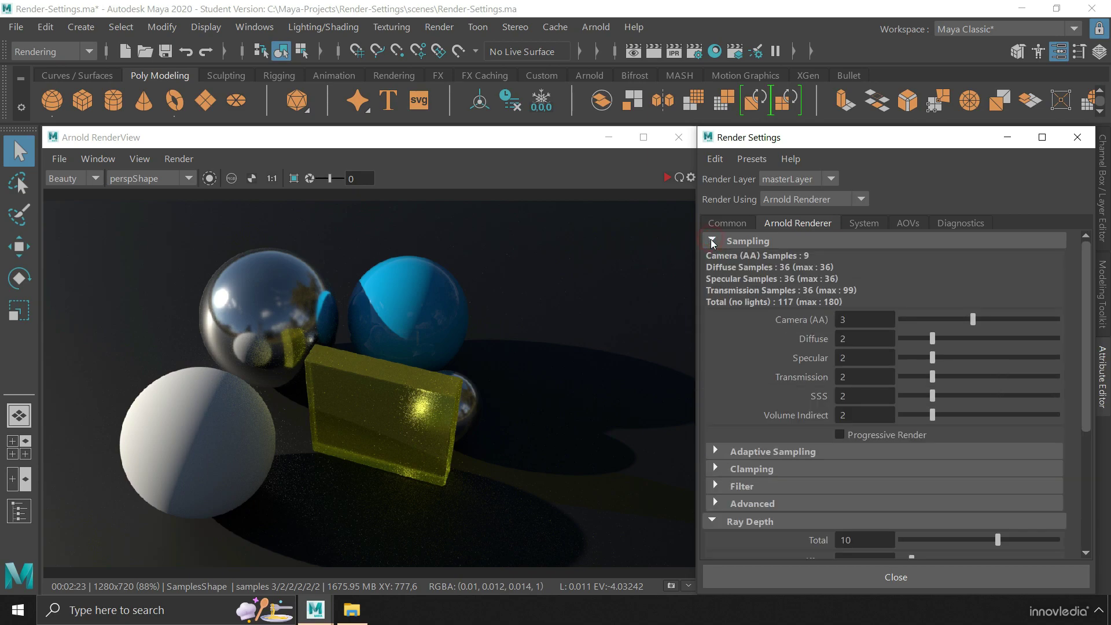
{"action": "left_click", "coordinate": [712, 521]}
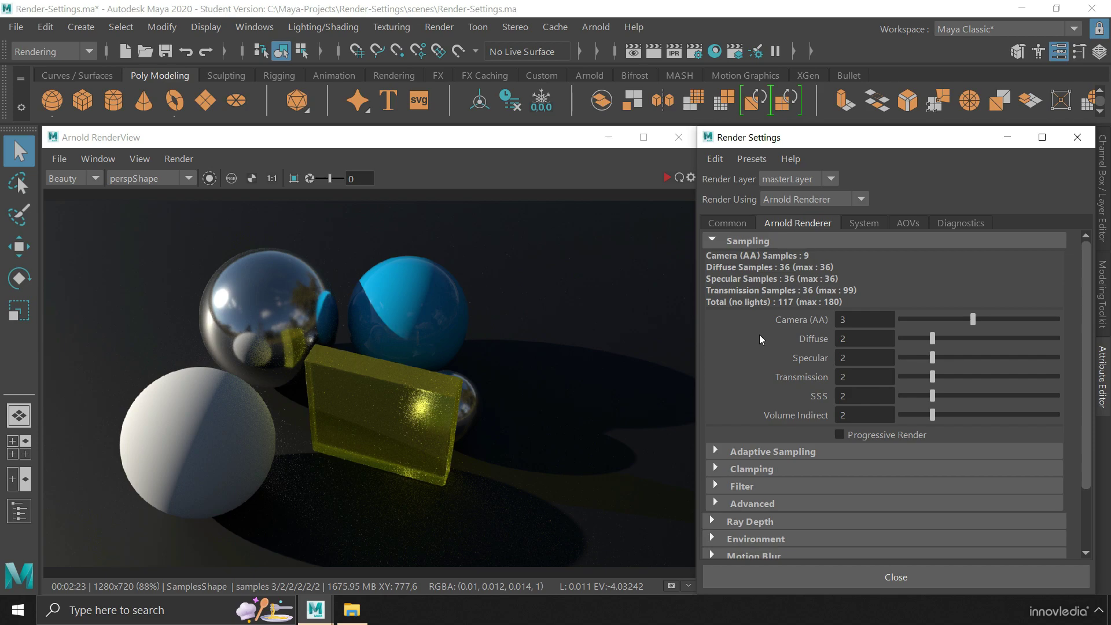
{"action": "left_click", "coordinate": [746, 225]}
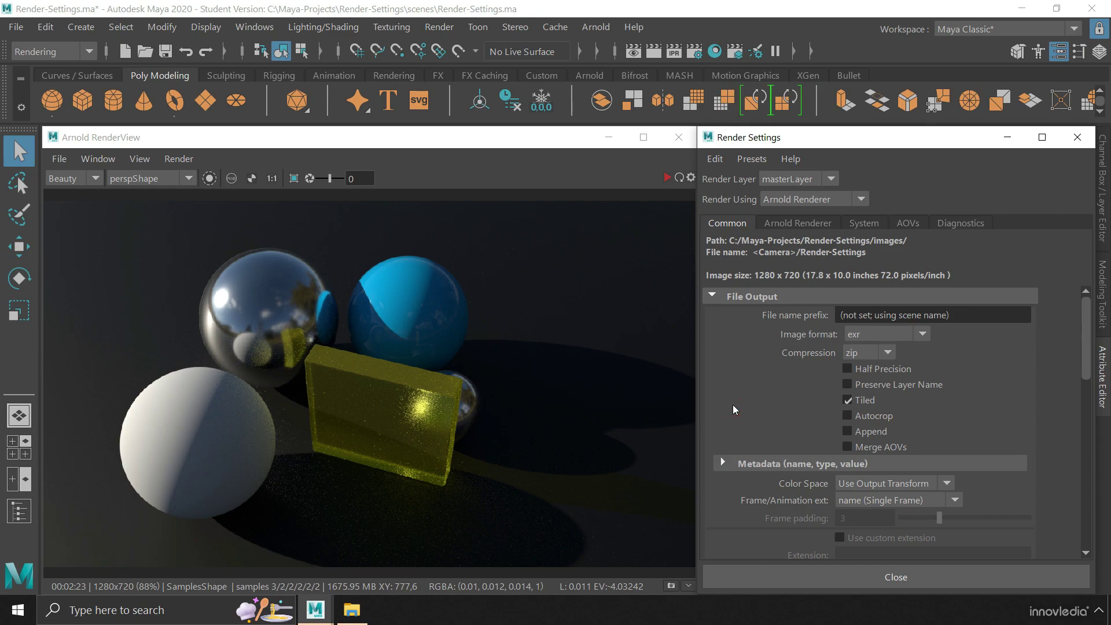
{"action": "left_click", "coordinate": [812, 225]}
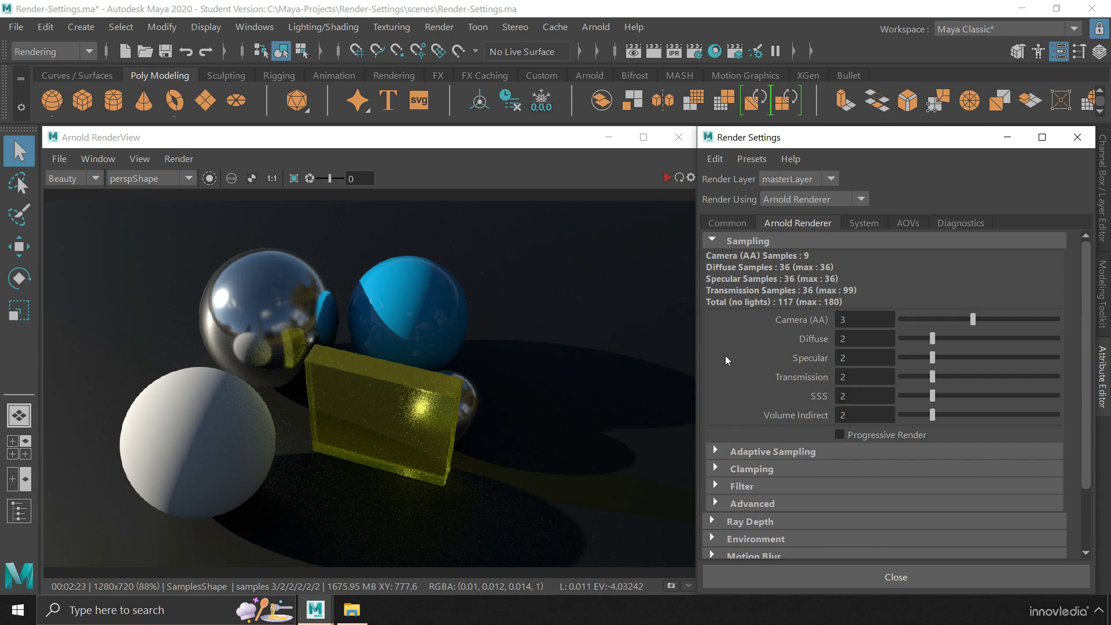
- In the Common tab's File Output, change the Image format from exr to png
{"action": "left_click", "coordinate": [726, 223]}
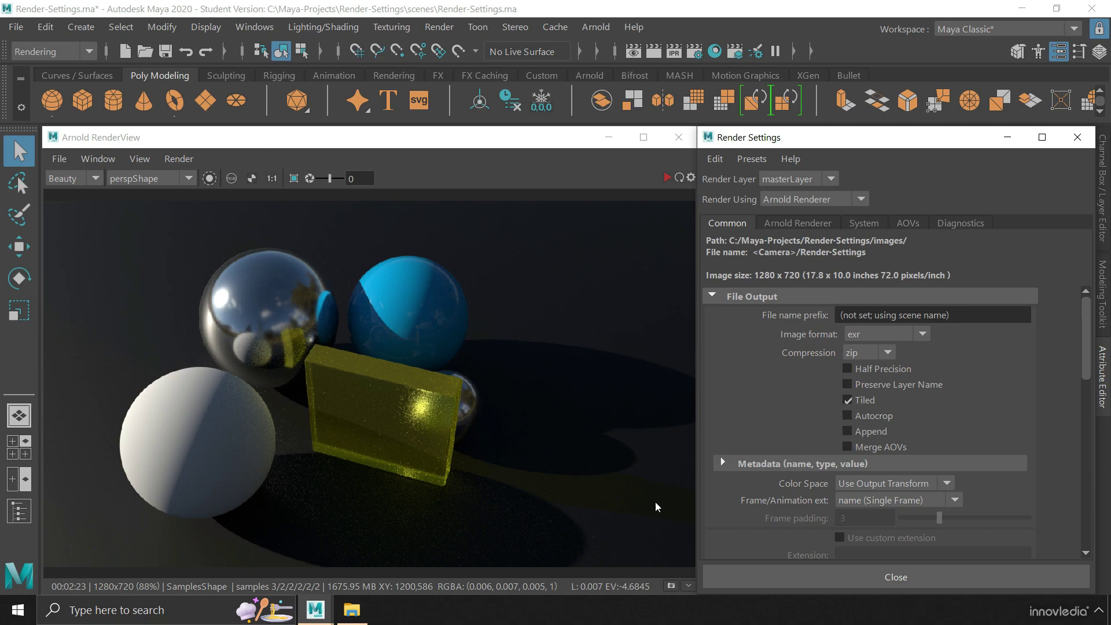
{"action": "left_click", "coordinate": [923, 334]}
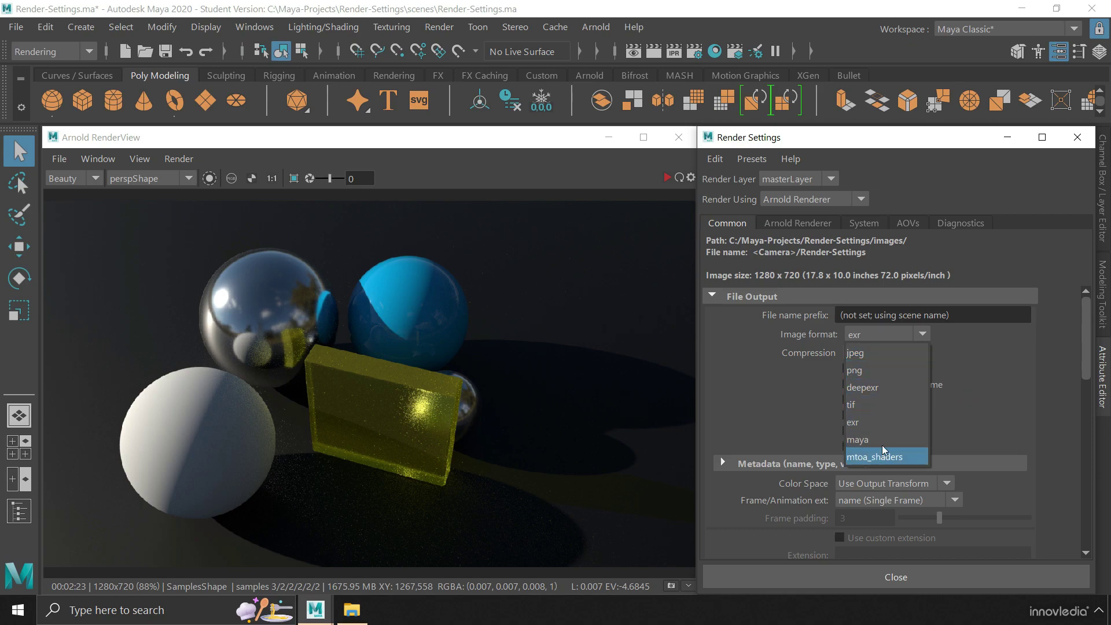
{"action": "left_click", "coordinate": [889, 372]}
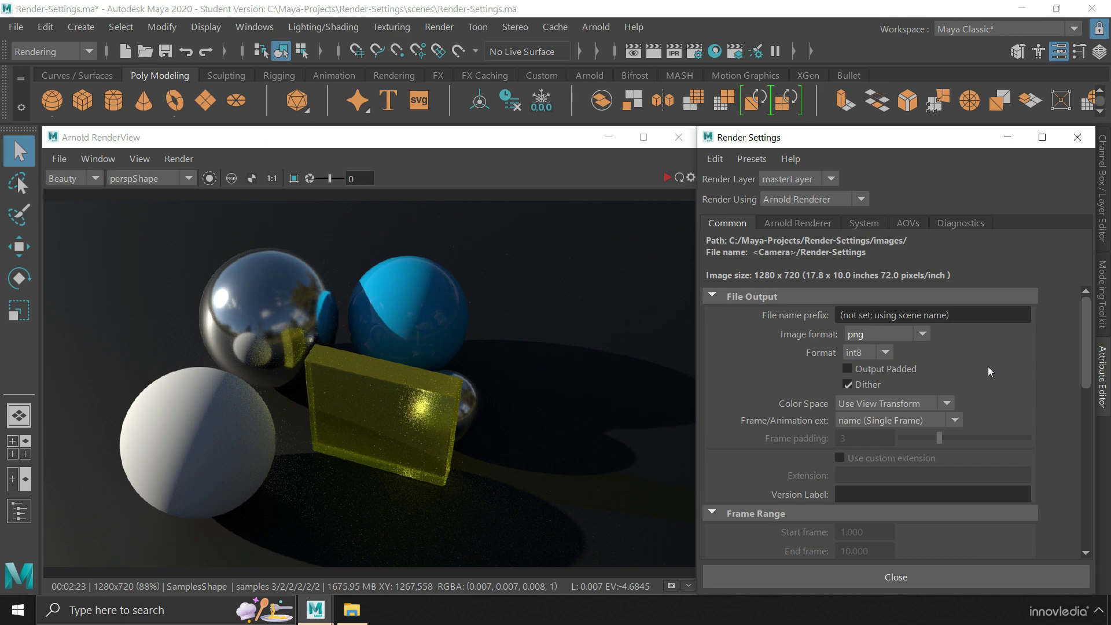
{"action": "left_click", "coordinate": [958, 426]}
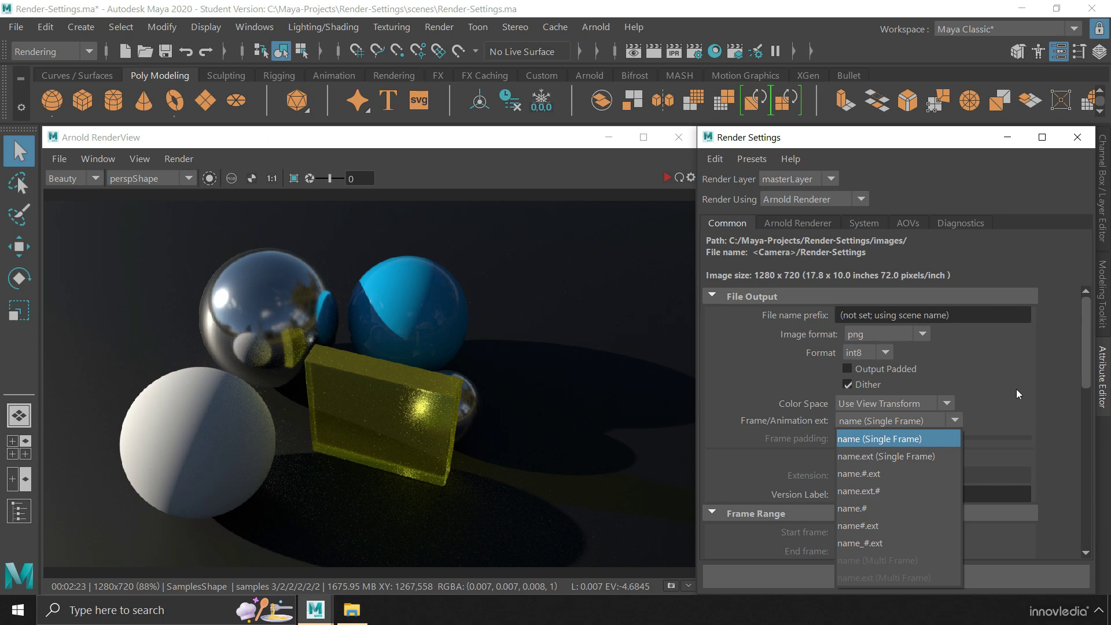
{"action": "left_click", "coordinate": [933, 365]}
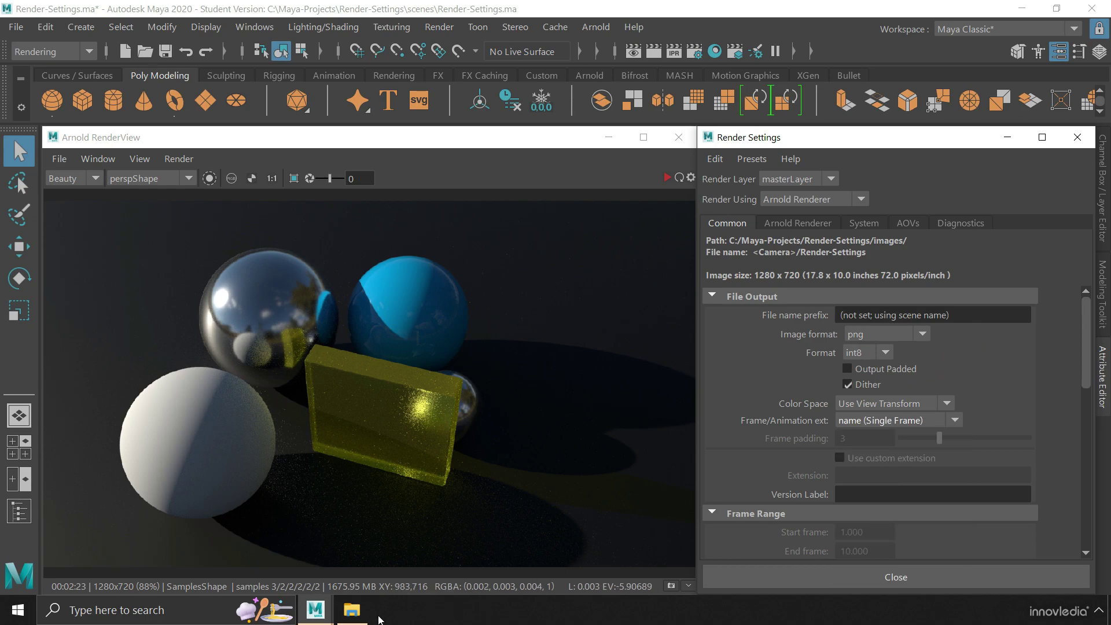
{"action": "left_click", "coordinate": [353, 610]}
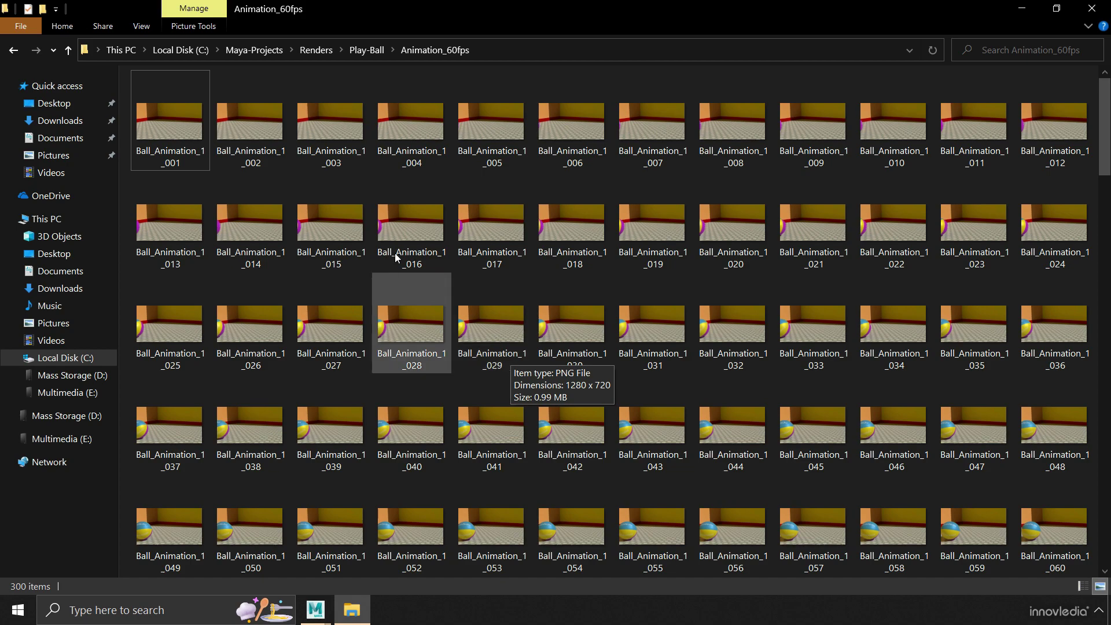
{"action": "left_click", "coordinate": [270, 137]}
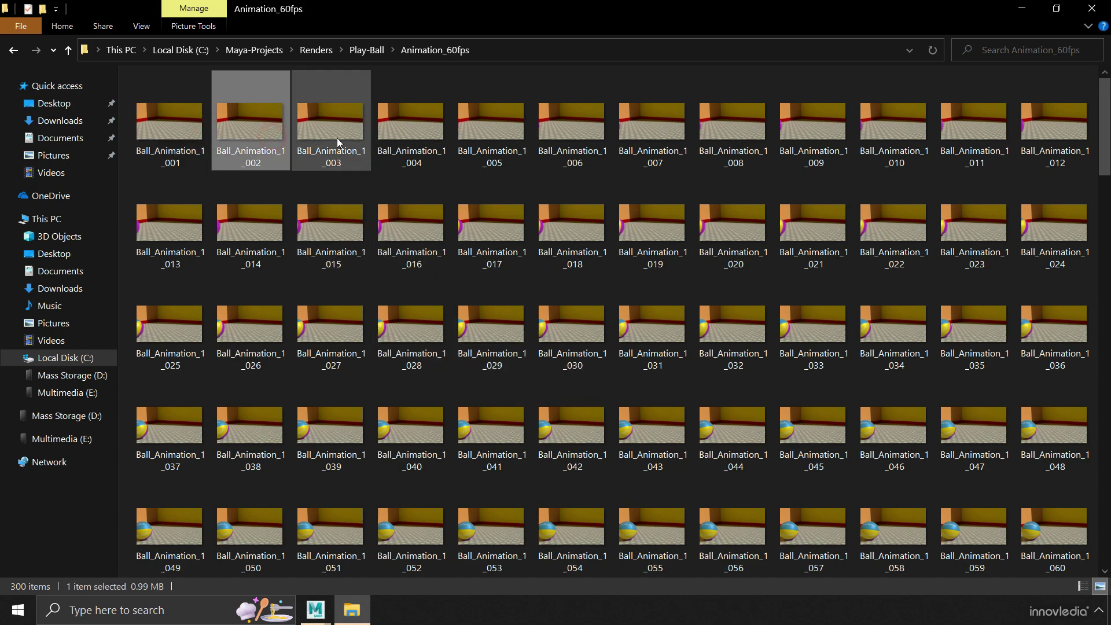
{"action": "mouse_move", "coordinate": [484, 133]}
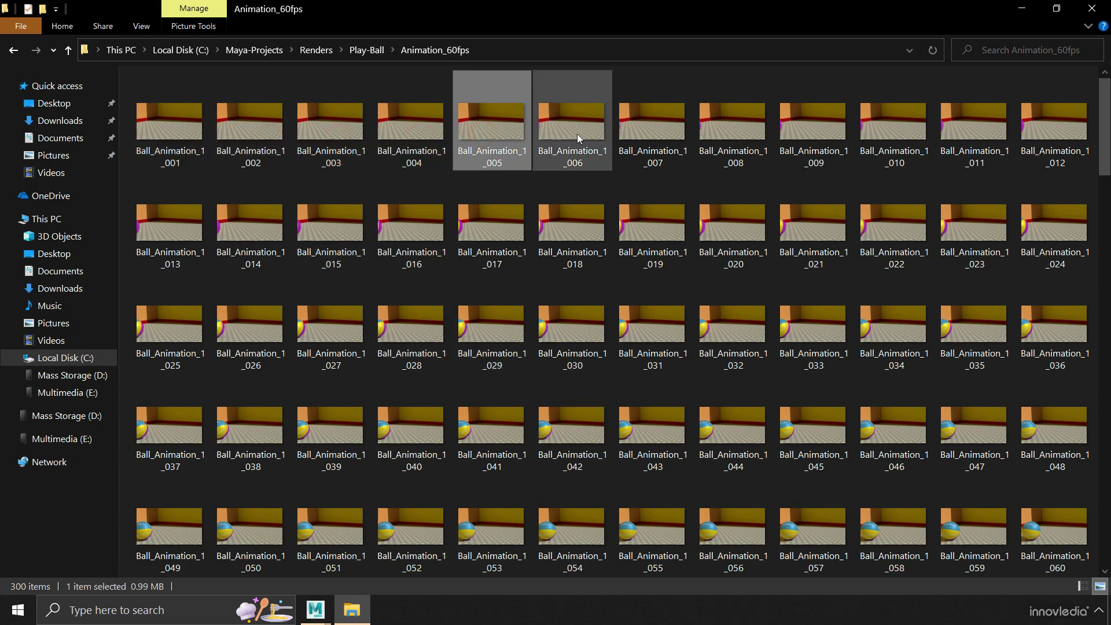
{"action": "mouse_move", "coordinate": [630, 133]}
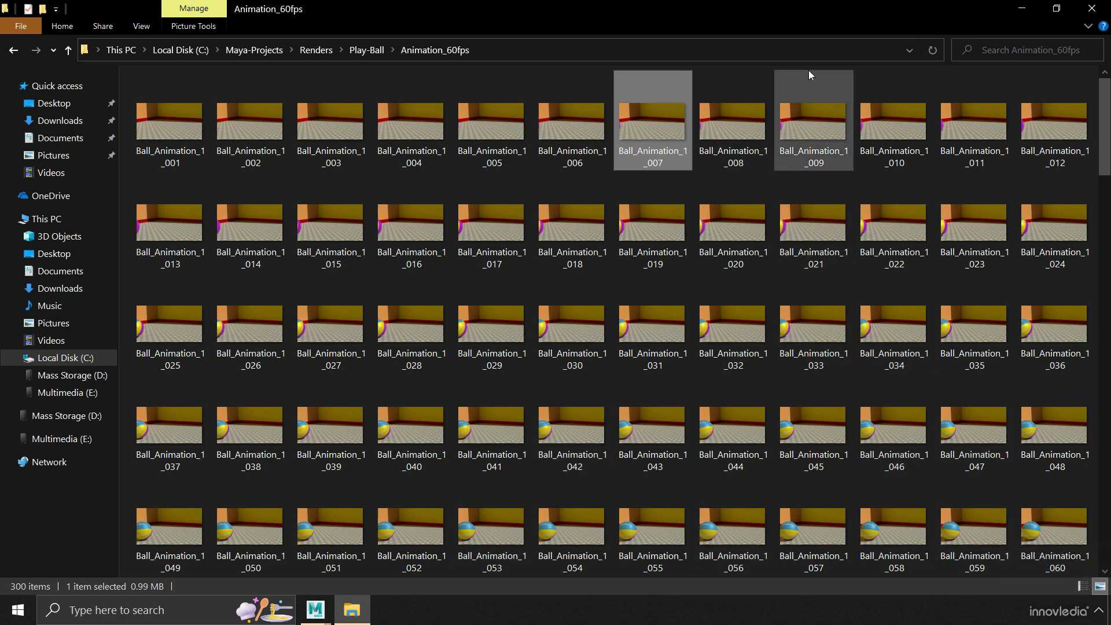
{"action": "left_click", "coordinate": [1011, 9]}
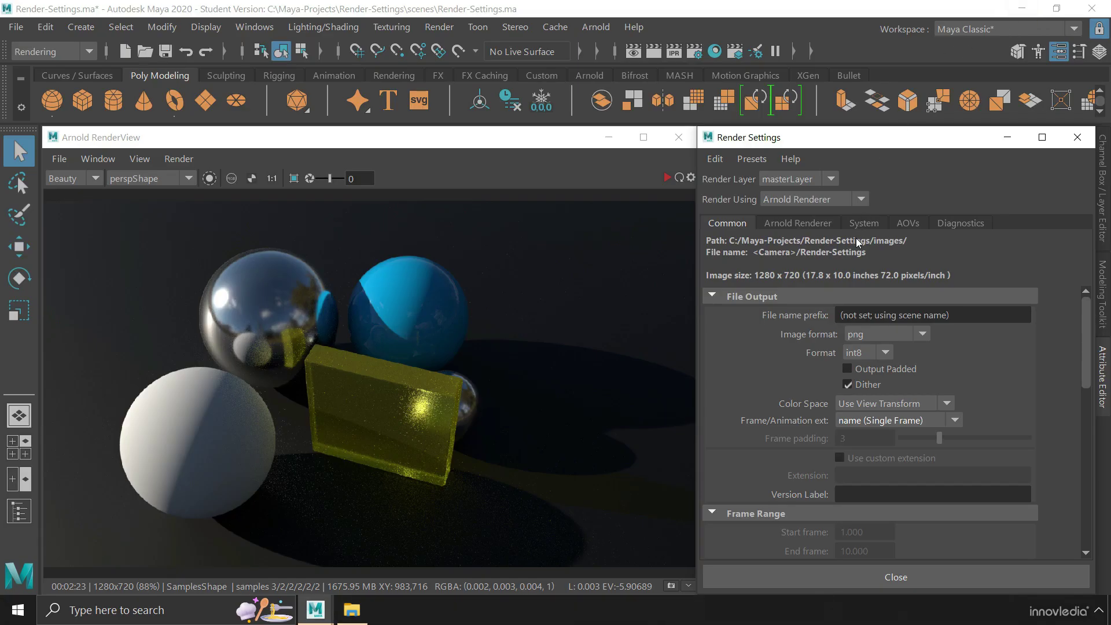
- Set Frame/Animation ext to name_#.ext, keeping Frame padding at 3
{"action": "left_click", "coordinate": [954, 420]}
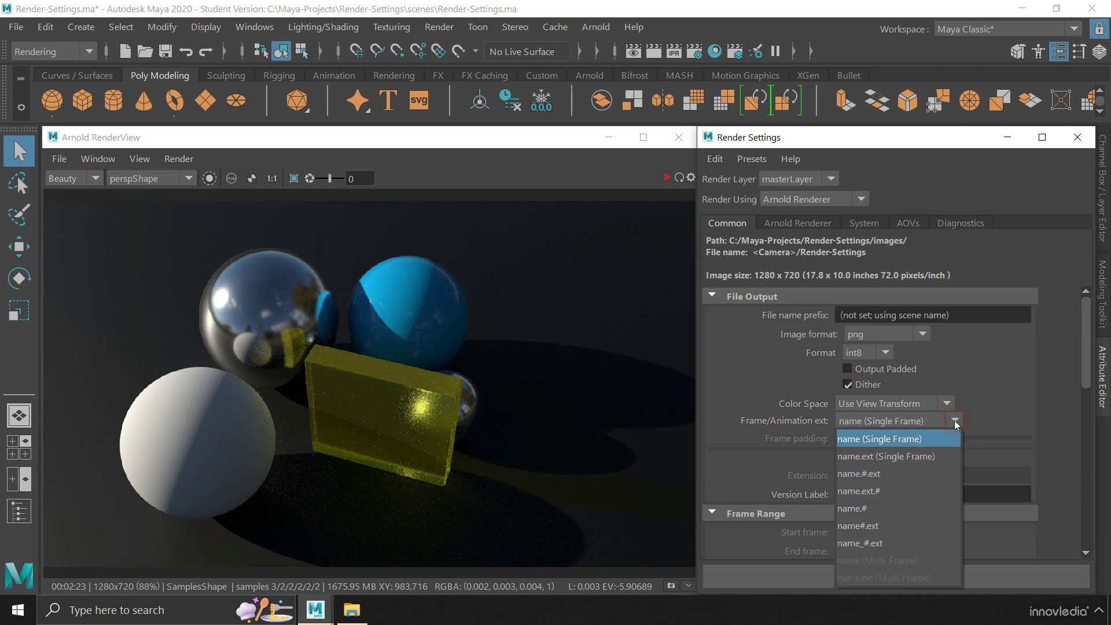
{"action": "left_click", "coordinate": [906, 547]}
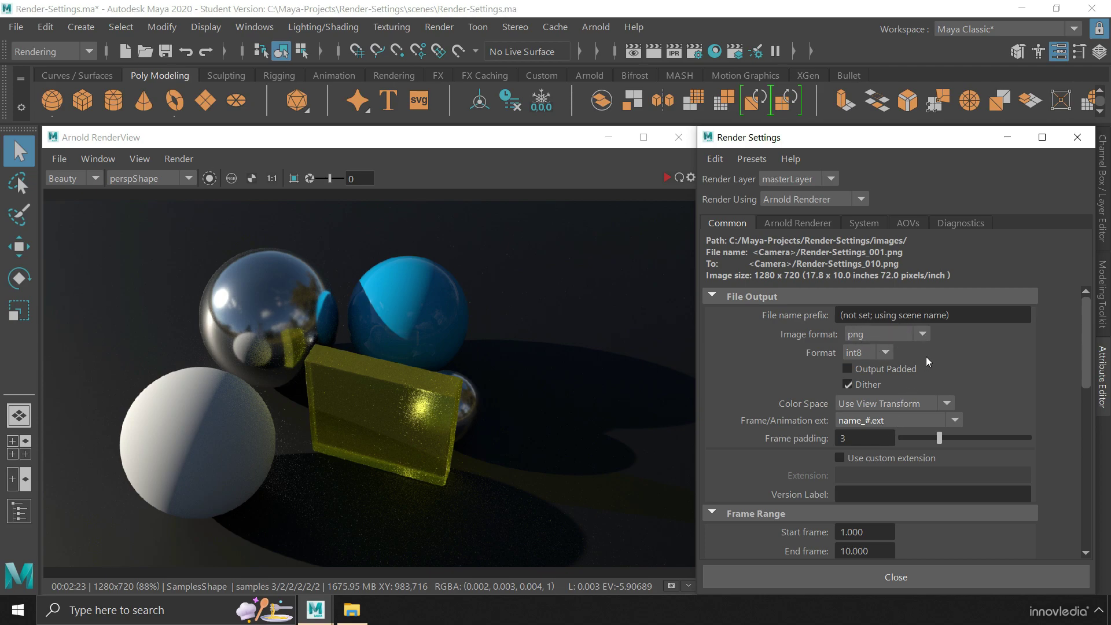
{"action": "left_click", "coordinate": [922, 334]}
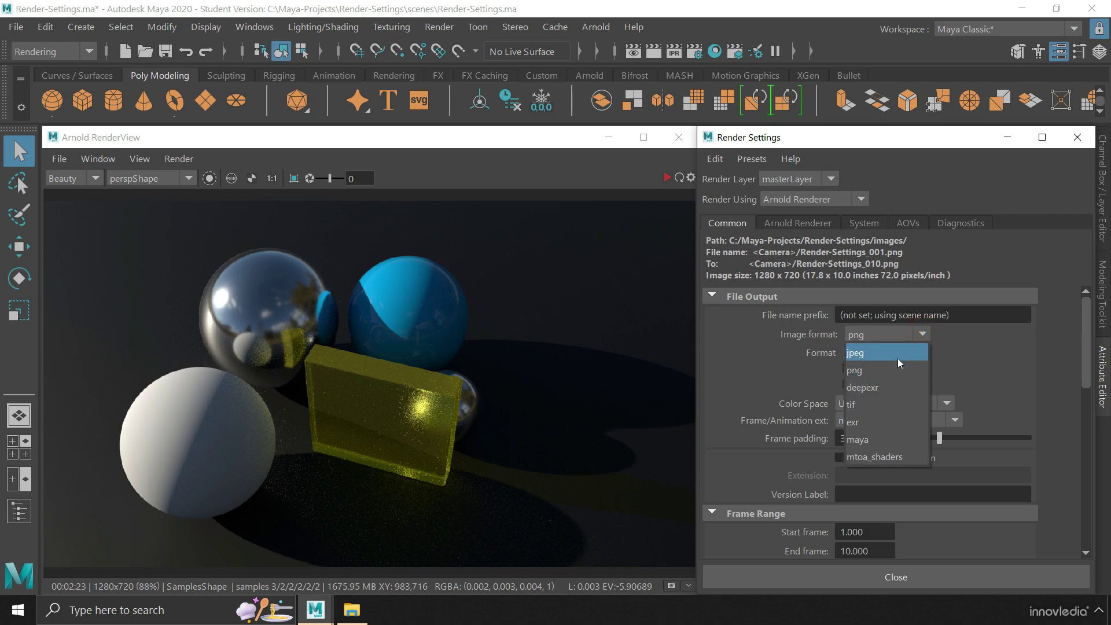
{"action": "left_click", "coordinate": [898, 369]}
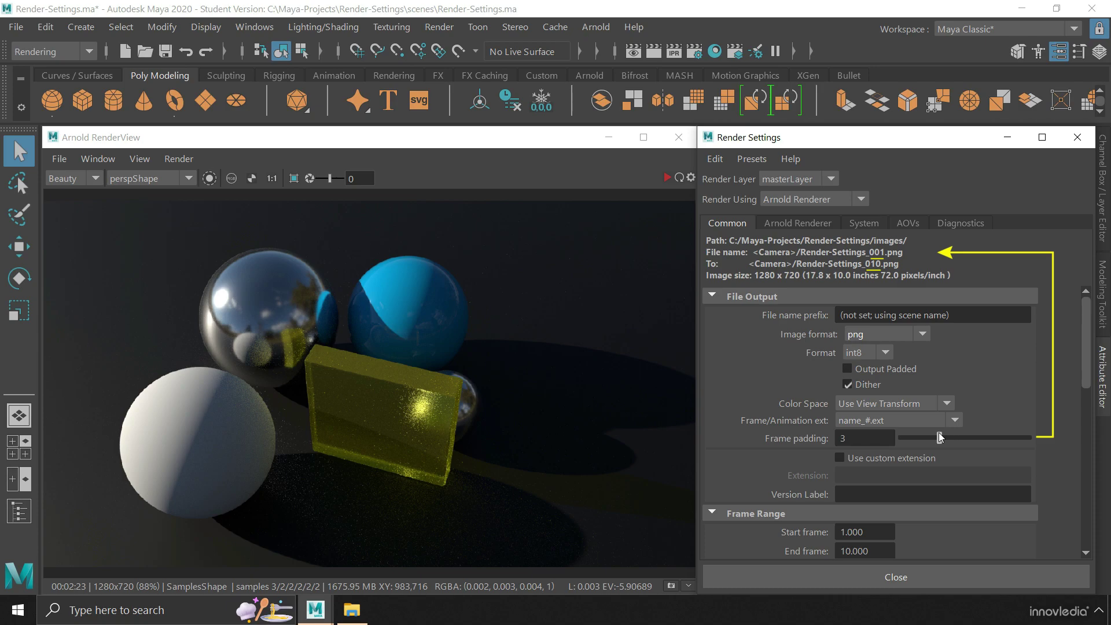
{"action": "left_click_drag", "start_coordinate": [938, 435], "coordinate": [951, 435]}
{"action": "mouse_move", "coordinate": [954, 437]}
{"action": "left_mouse_down"}
{"action": "mouse_move", "coordinate": [942, 440]}
{"action": "mouse_move", "coordinate": [992, 438]}
{"action": "mouse_move", "coordinate": [940, 438]}
{"action": "left_mouse_up"}
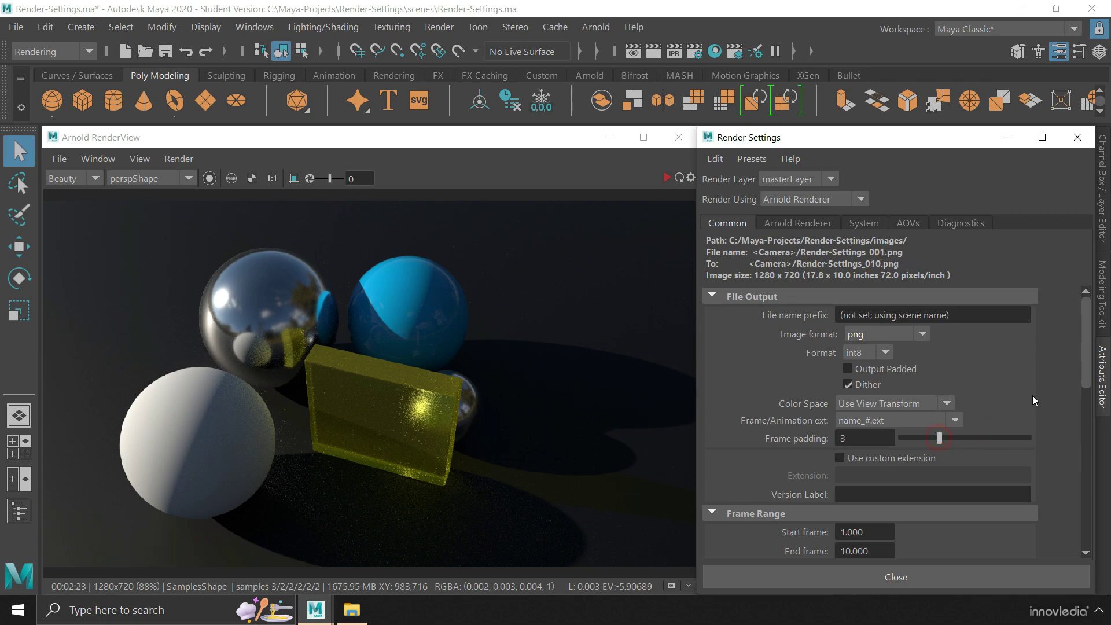
- Review the Start/End frame fields (End stays 10), then set Frame/Animation ext to name (Single Frame)
{"action": "left_click_drag", "start_coordinate": [1086, 322], "coordinate": [1087, 363]}
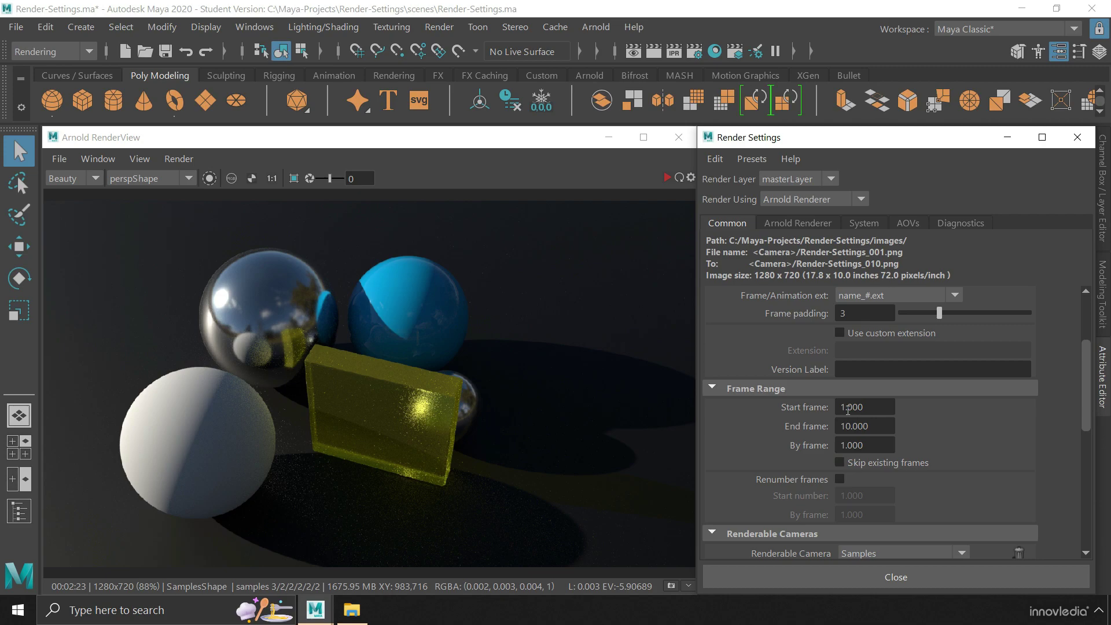
{"action": "left_click_drag", "start_coordinate": [868, 410], "coordinate": [817, 408]}
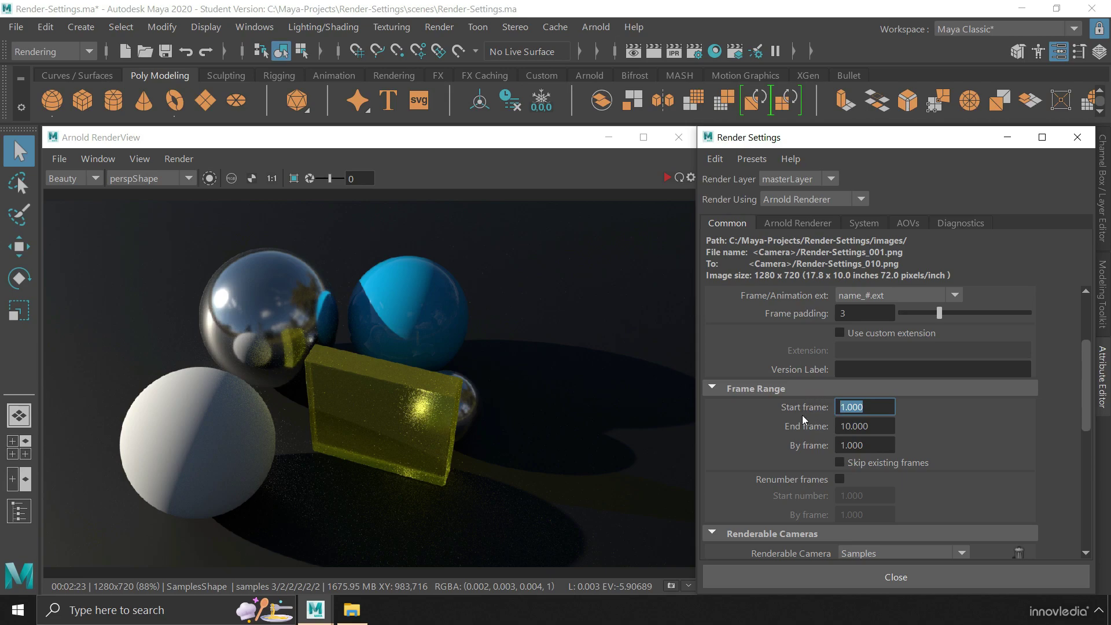
{"action": "left_click_drag", "start_coordinate": [868, 427], "coordinate": [793, 428]}
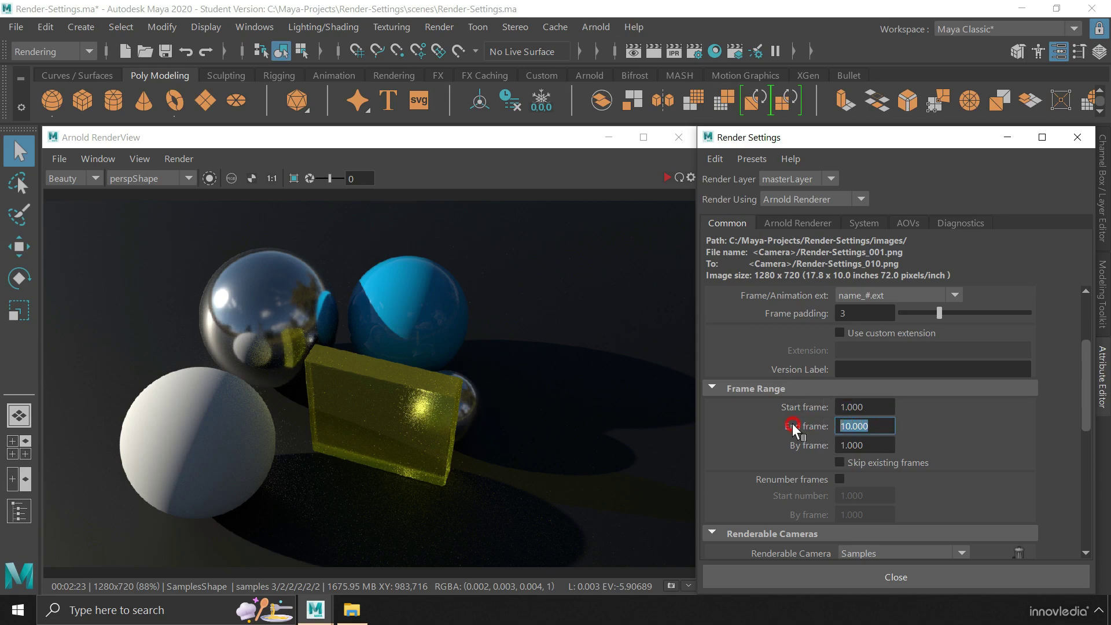
{"action": "key", "text": "Return"}
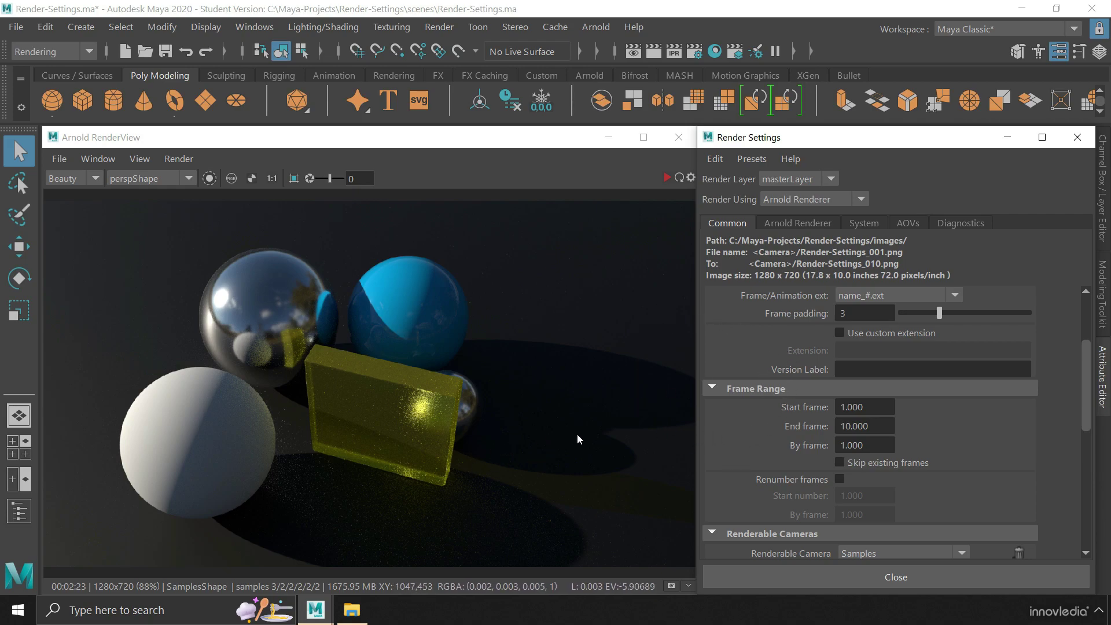
{"action": "left_click", "coordinate": [954, 295]}
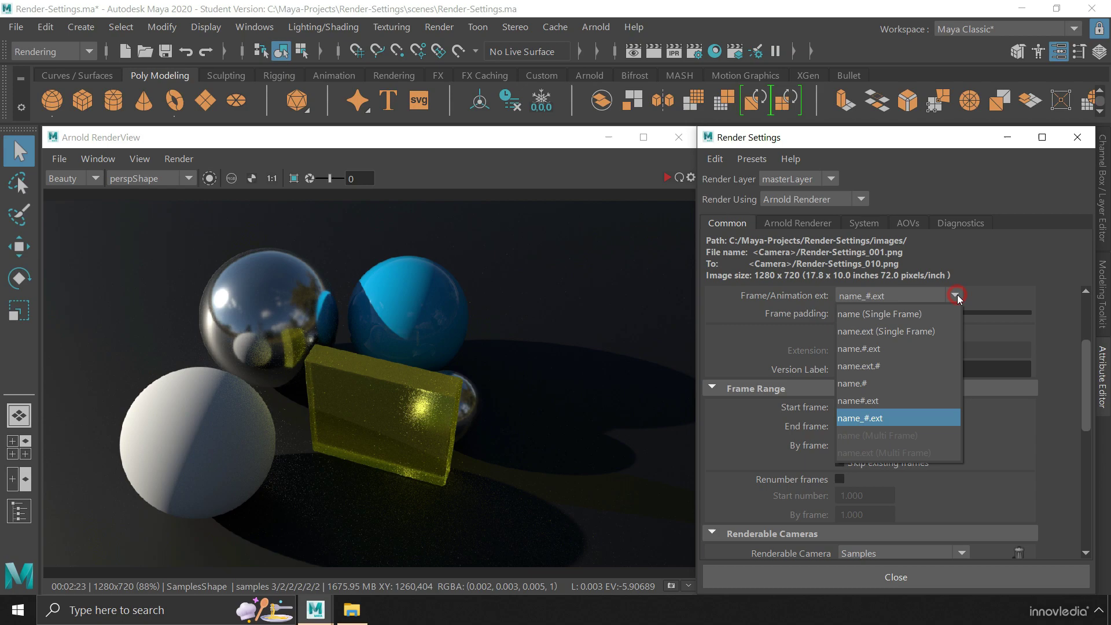
{"action": "left_click", "coordinate": [913, 315]}
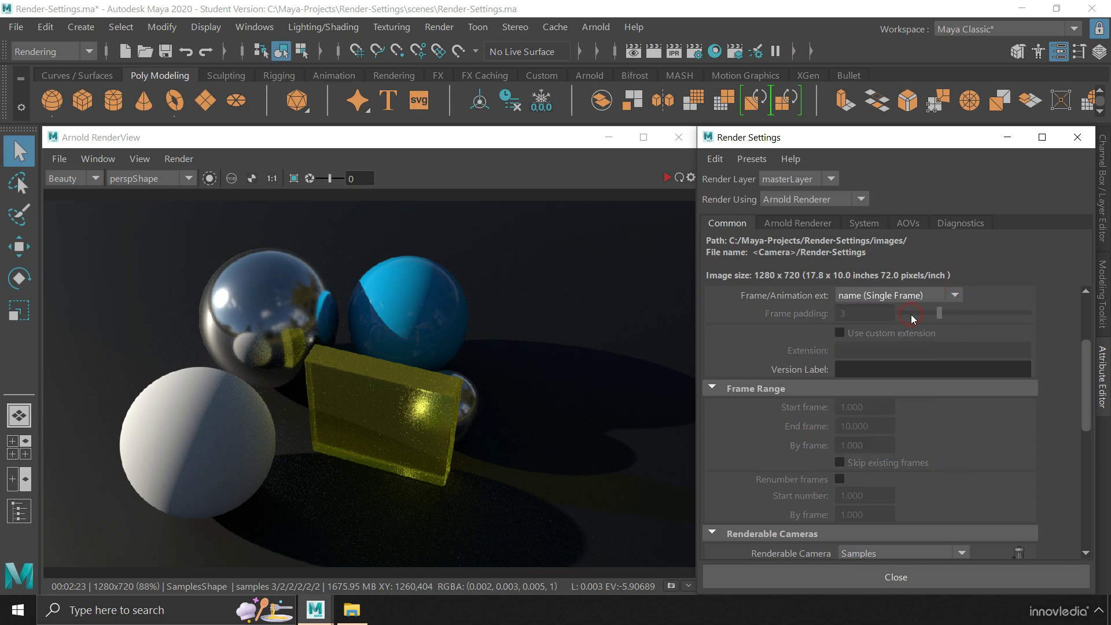
{"action": "left_click_drag", "start_coordinate": [1084, 359], "coordinate": [1082, 434]}
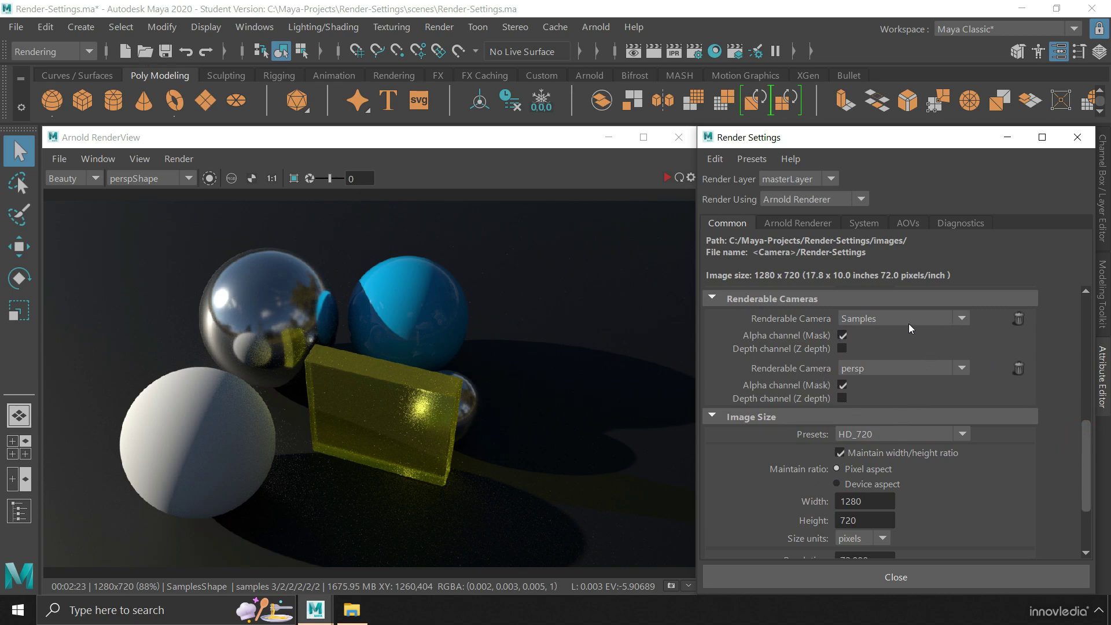
{"action": "left_click", "coordinate": [941, 321]}
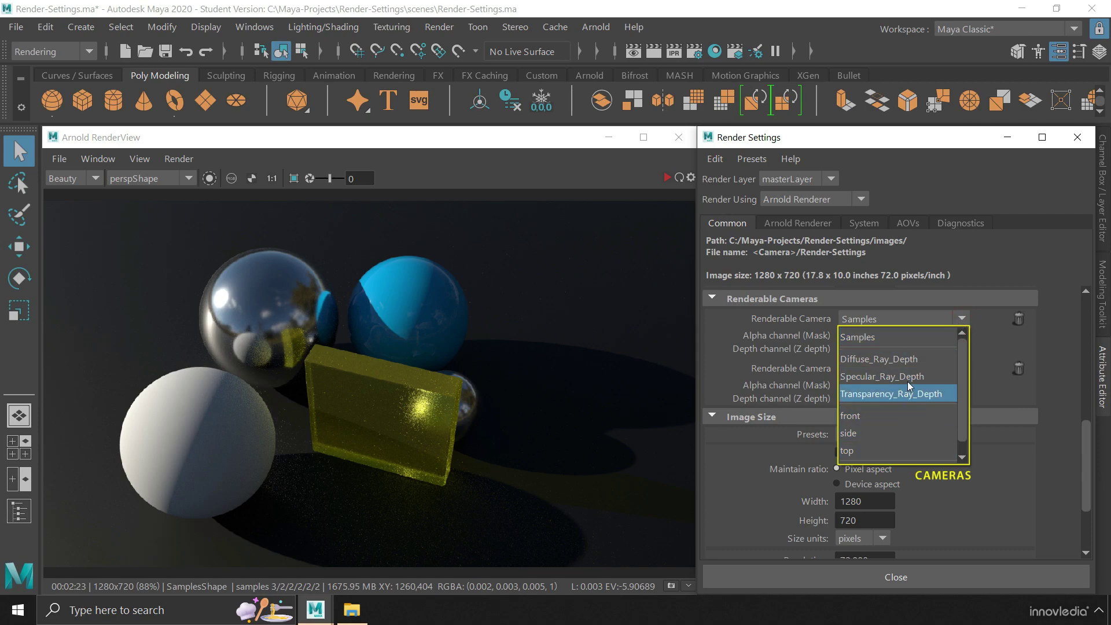
{"action": "left_click", "coordinate": [962, 320]}
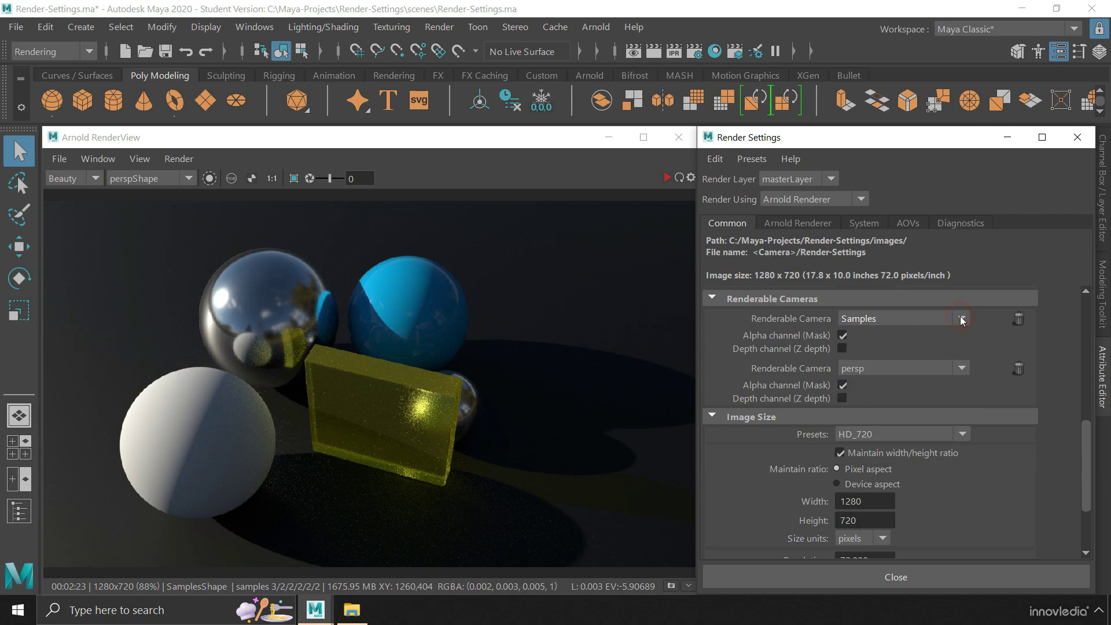
{"action": "left_click", "coordinate": [608, 137]}
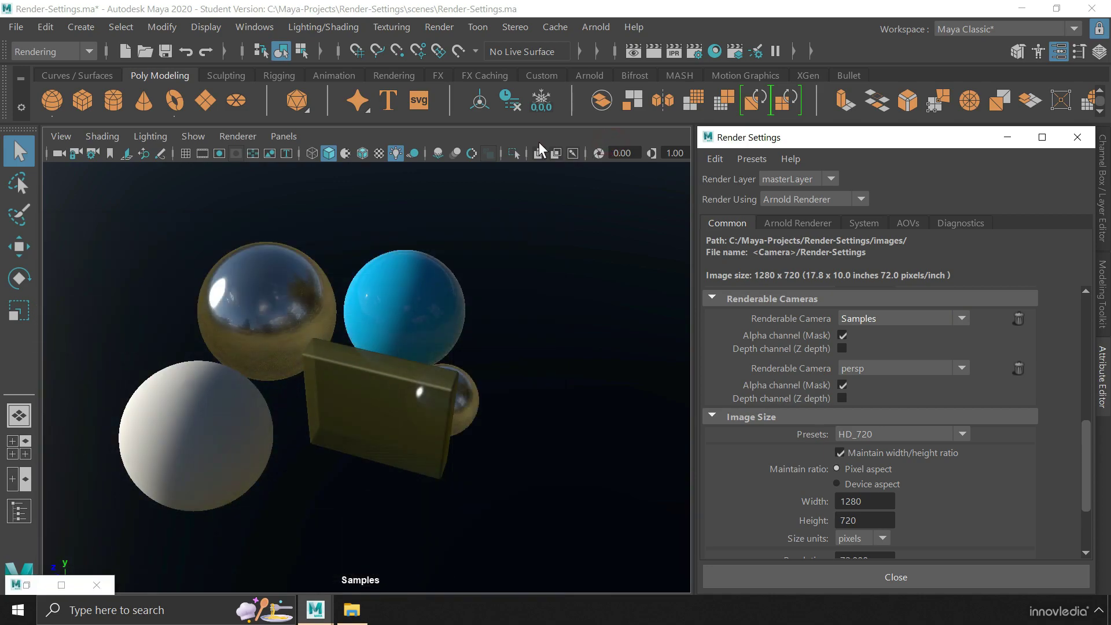
{"action": "left_click", "coordinate": [283, 136]}
{"action": "mouse_move", "coordinate": [359, 154]}
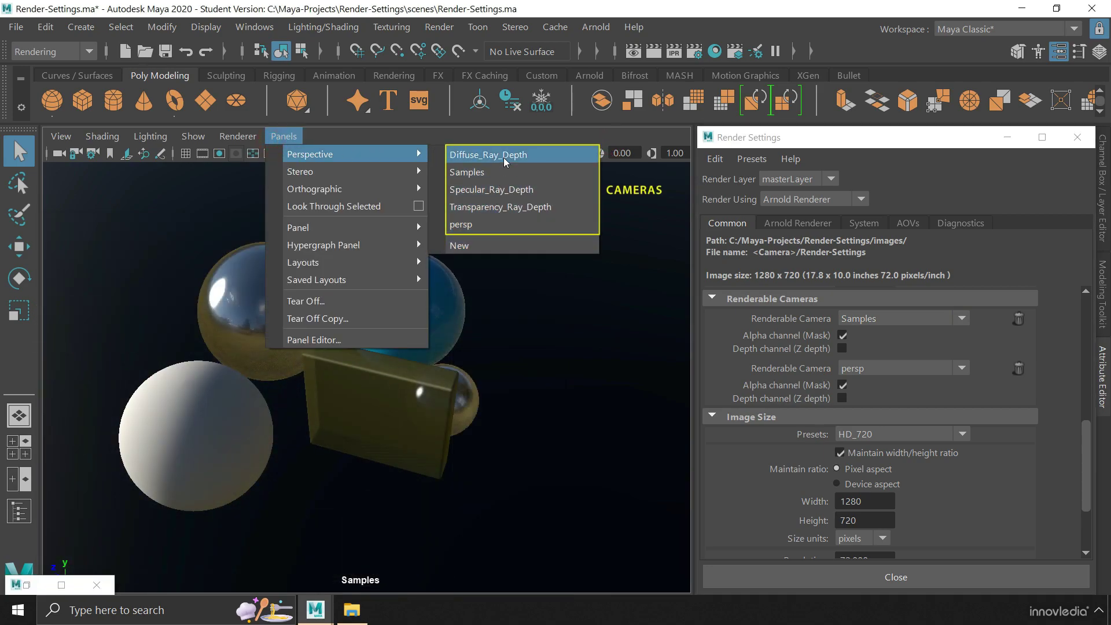
{"action": "left_click", "coordinate": [110, 458]}
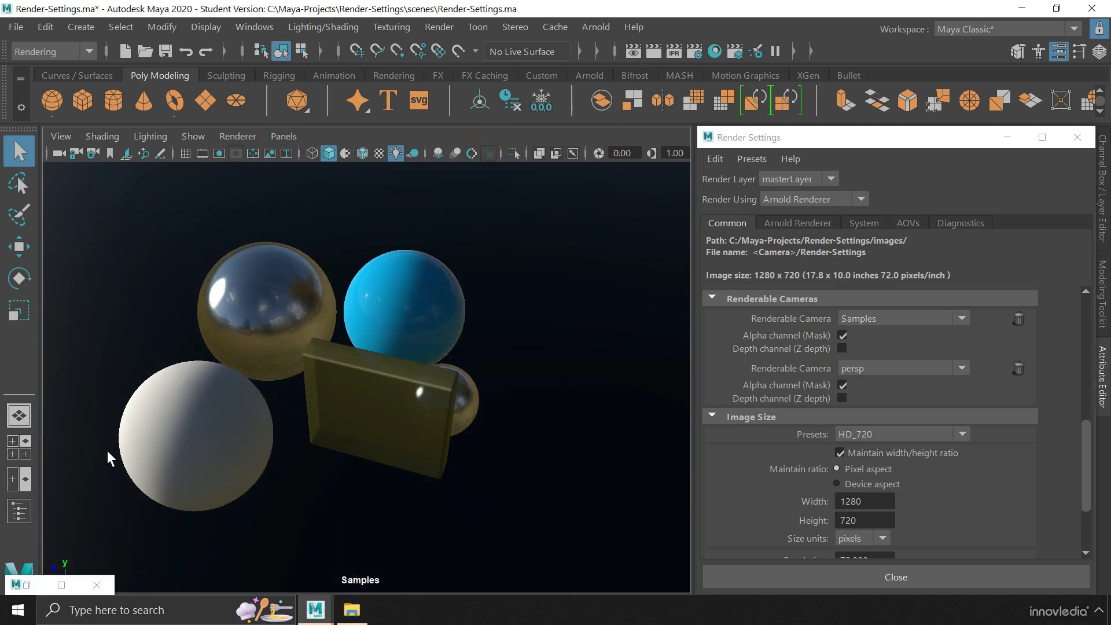
{"action": "left_click", "coordinate": [26, 584]}
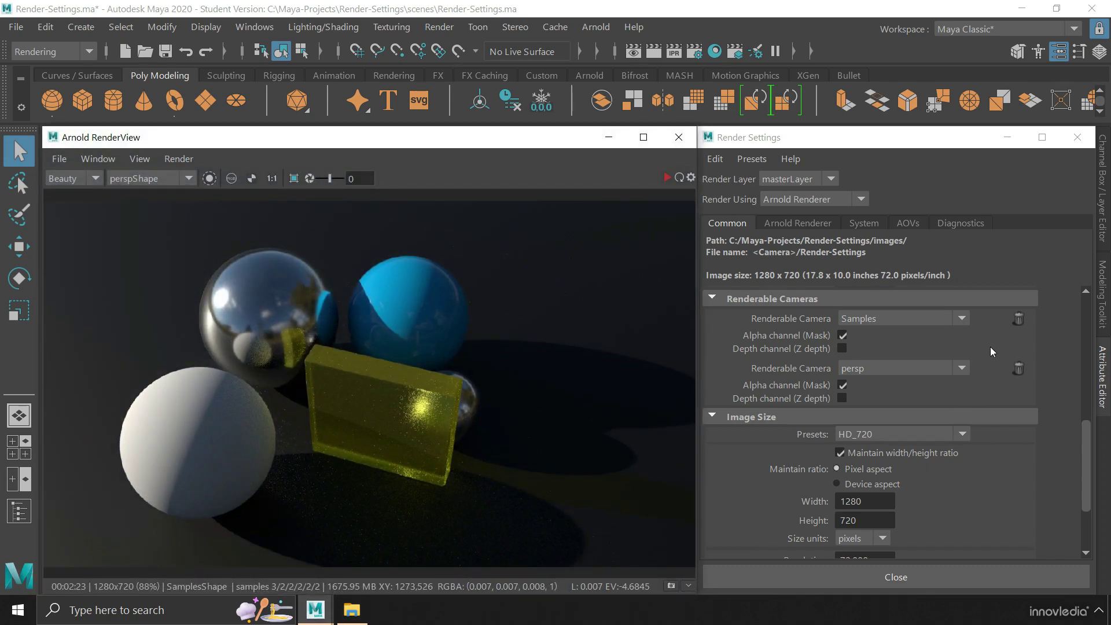
{"action": "left_click", "coordinate": [1018, 369]}
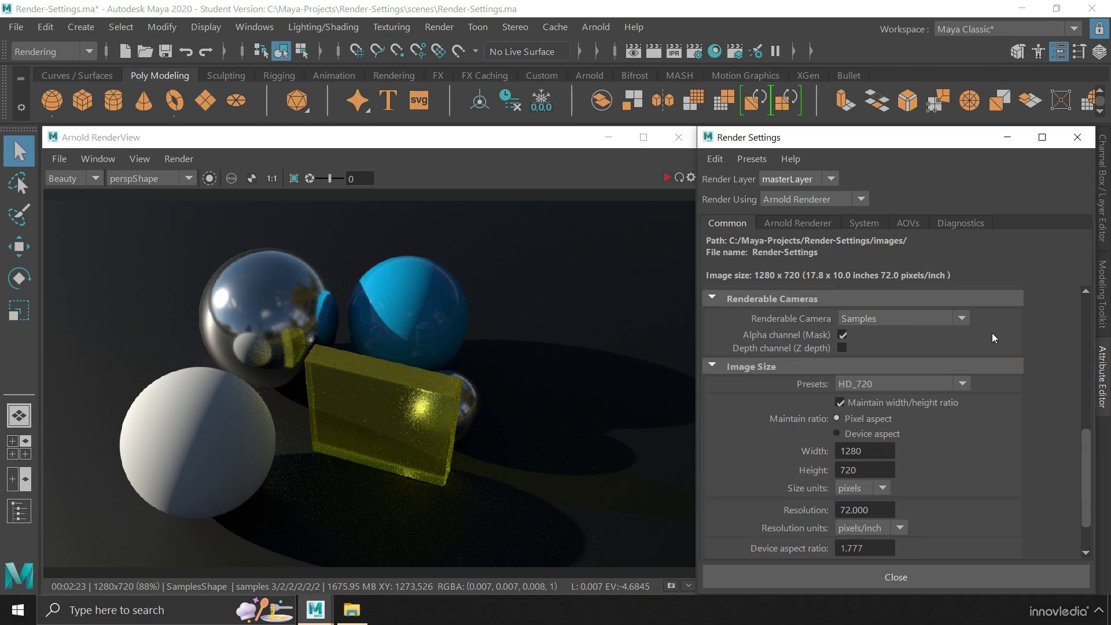
{"action": "left_click", "coordinate": [967, 318]}
{"action": "scroll", "coordinate": [966, 353], "scroll_direction": "down", "scroll_amount": 2}
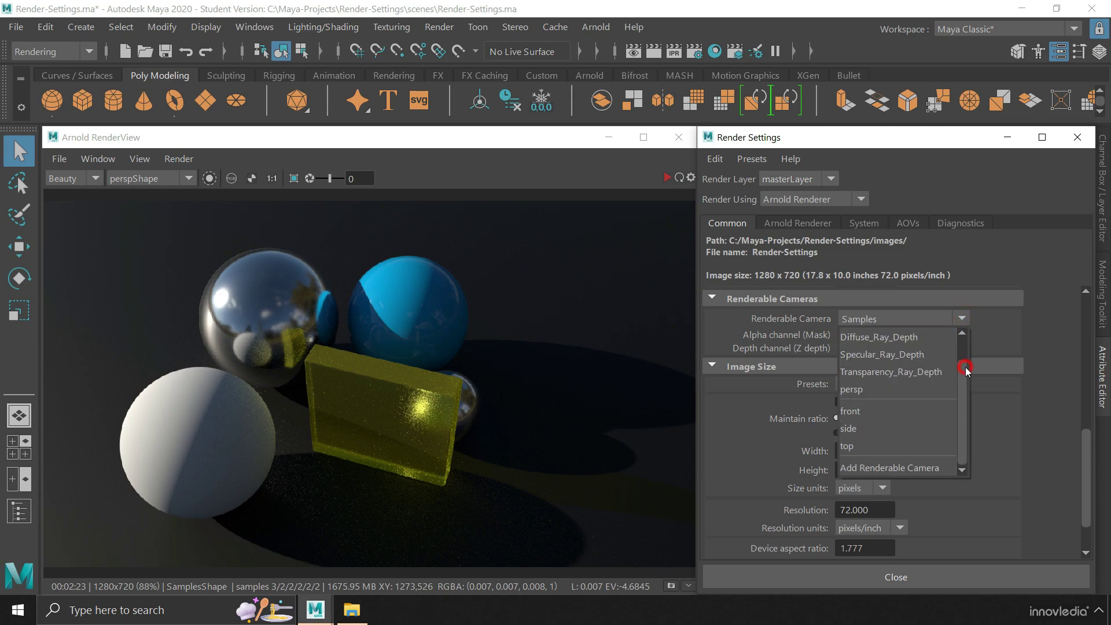
{"action": "left_click", "coordinate": [918, 470]}
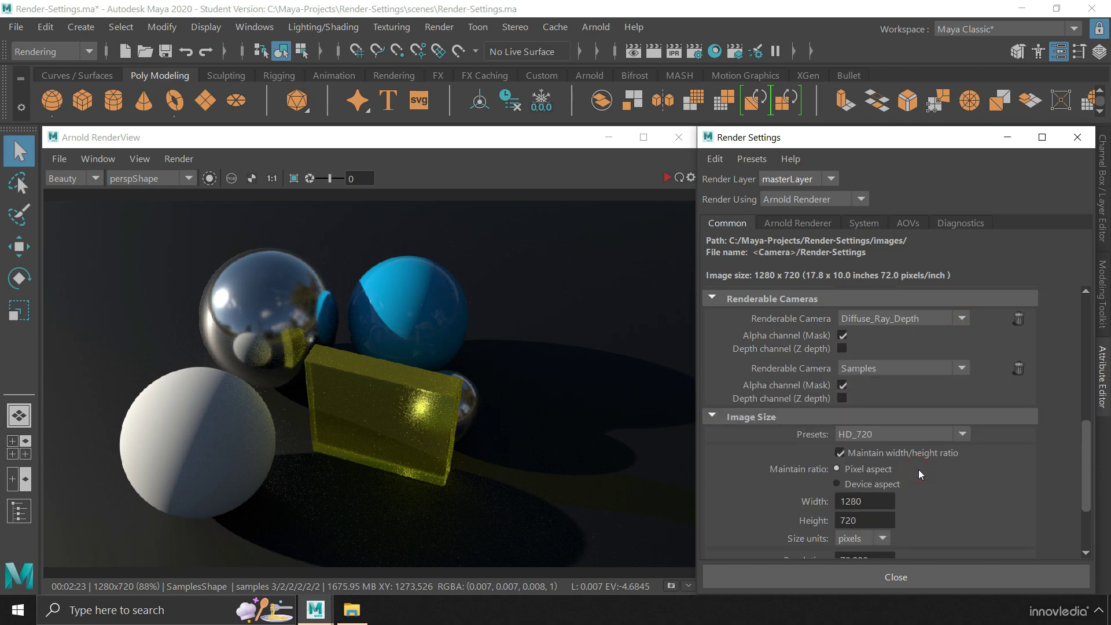
{"action": "left_click", "coordinate": [929, 321]}
{"action": "left_click", "coordinate": [907, 390]}
{"action": "scroll", "coordinate": [912, 401], "scroll_direction": "down", "scroll_amount": 3}
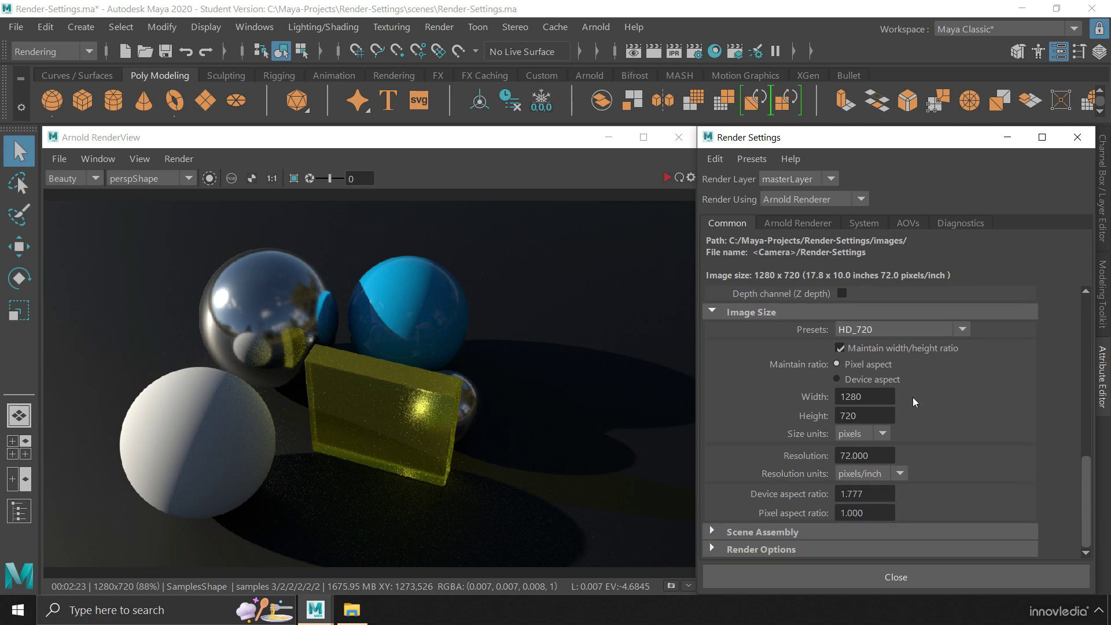
- Keep the Image Size preset at HD_720 and switch to the Arnold Renderer sampling settings
{"action": "left_click", "coordinate": [962, 329]}
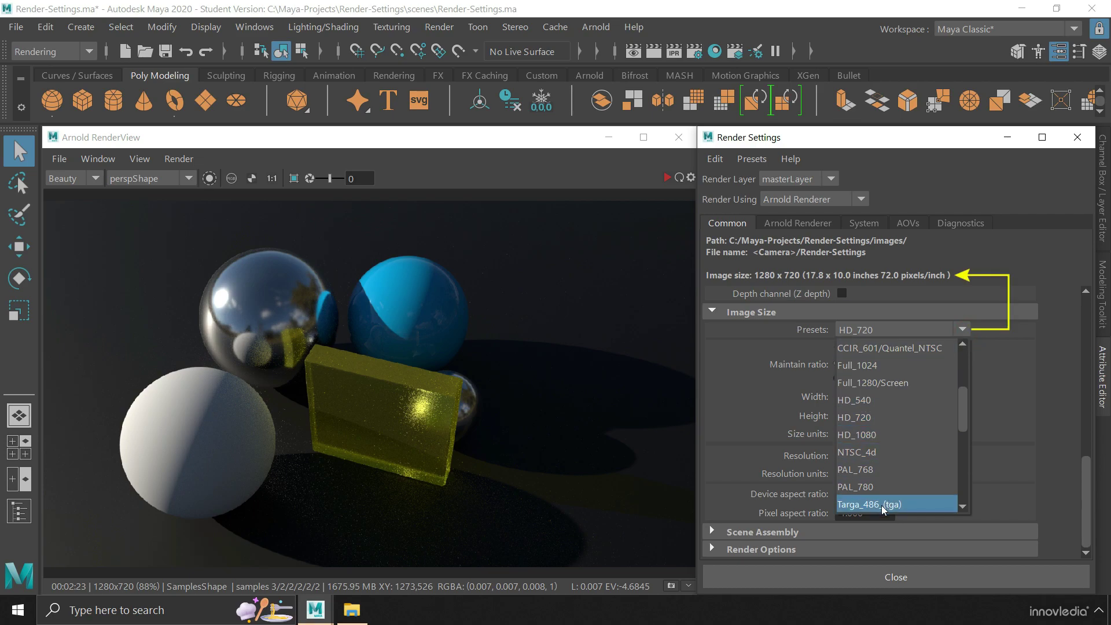
{"action": "scroll", "coordinate": [929, 398], "scroll_direction": "up", "scroll_amount": 1}
{"action": "scroll", "coordinate": [931, 393], "scroll_direction": "down", "scroll_amount": 2}
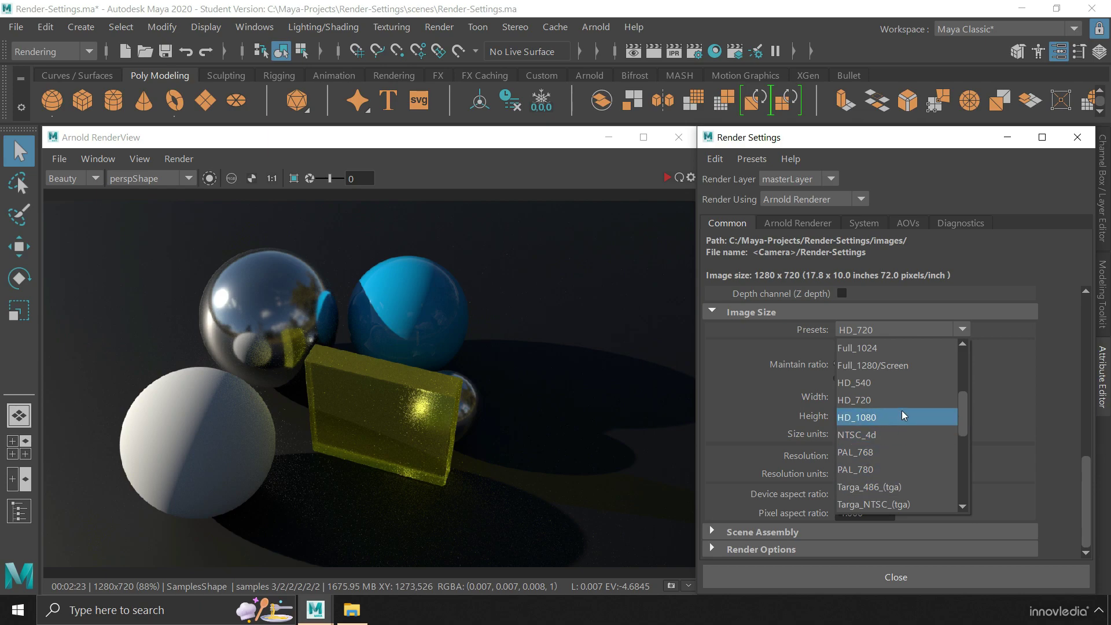
{"action": "left_click", "coordinate": [1007, 372]}
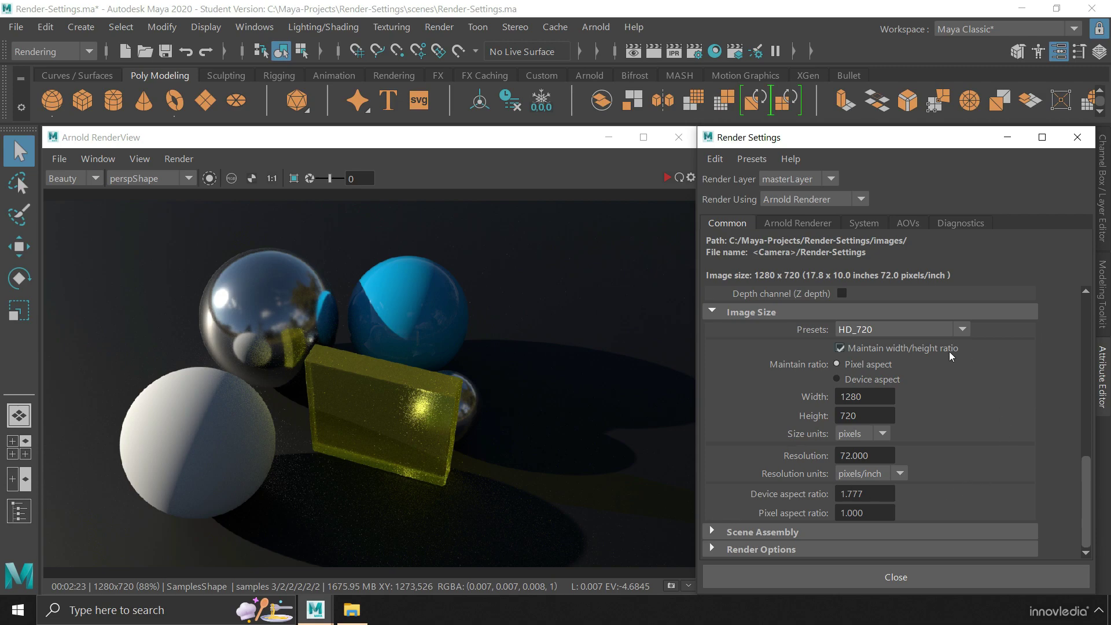
{"action": "left_click", "coordinate": [830, 223]}
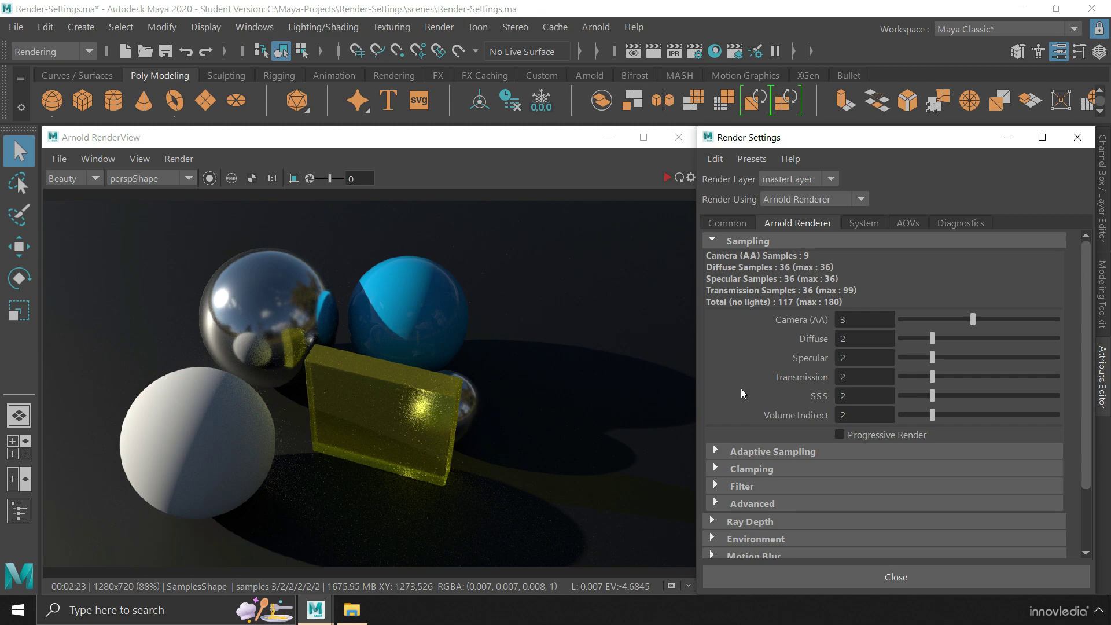
{"action": "left_click", "coordinate": [712, 241]}
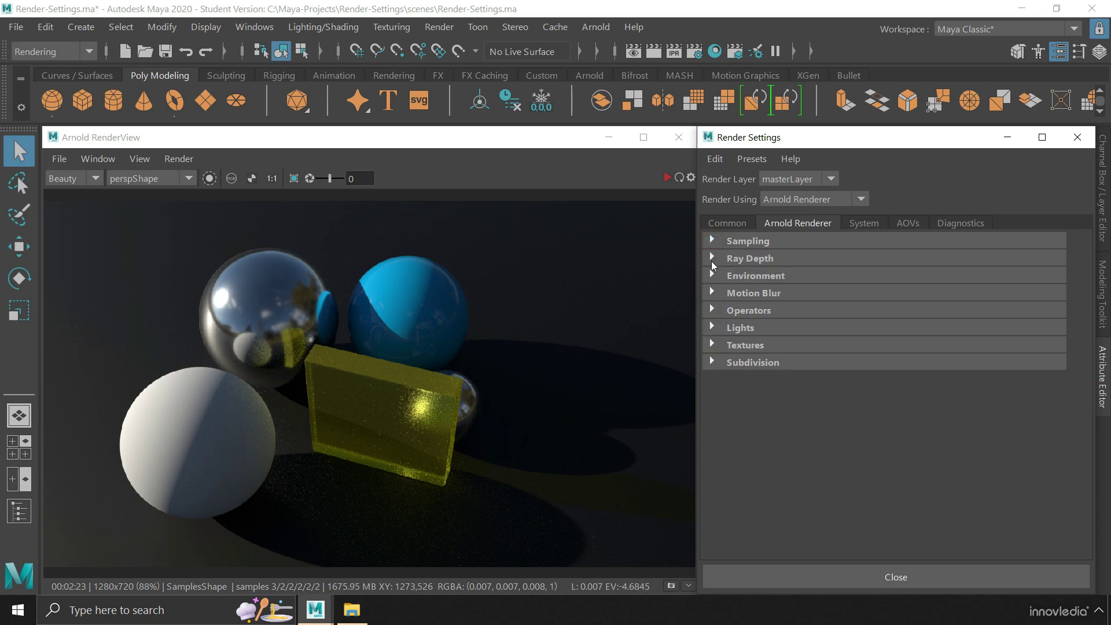
{"action": "left_click", "coordinate": [712, 258]}
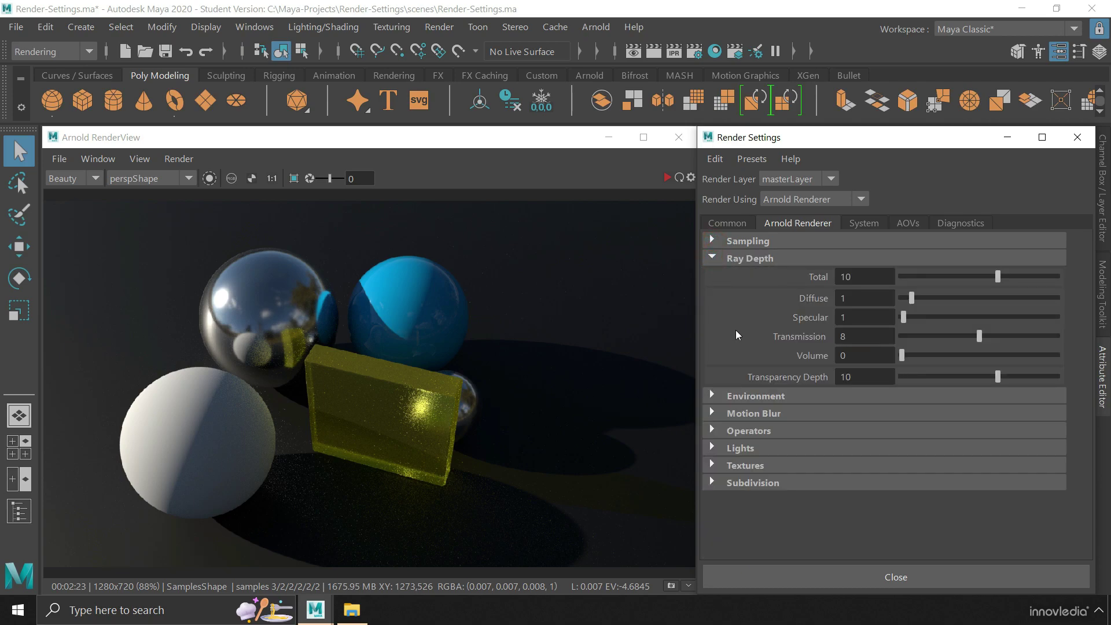
{"action": "left_click", "coordinate": [711, 258]}
{"action": "left_click", "coordinate": [712, 240]}
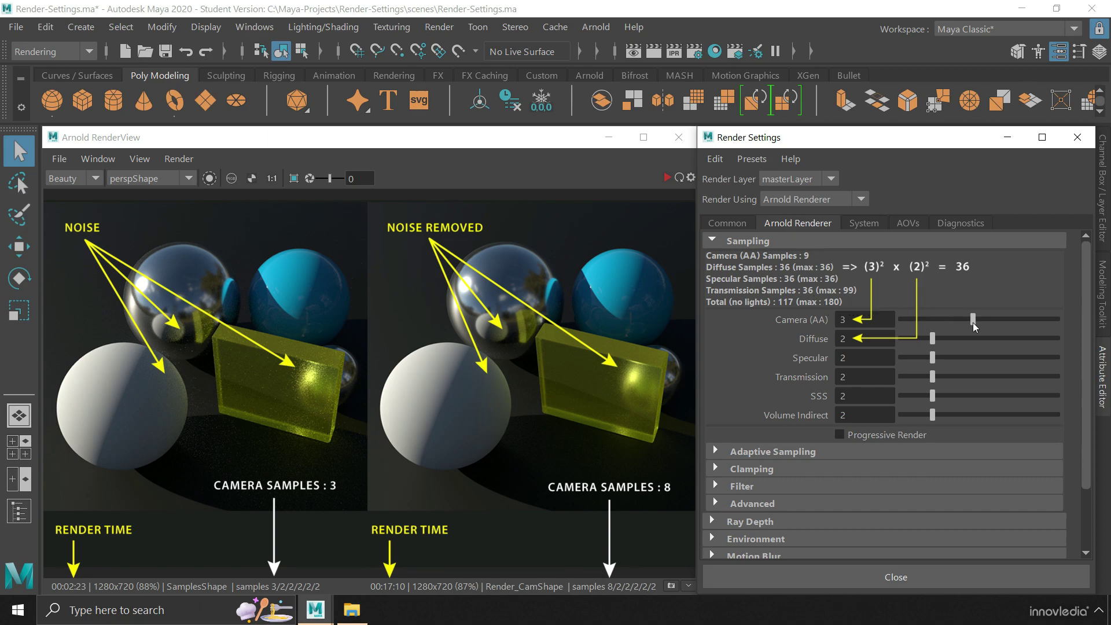
{"action": "left_click_drag", "start_coordinate": [974, 319], "coordinate": [985, 323]}
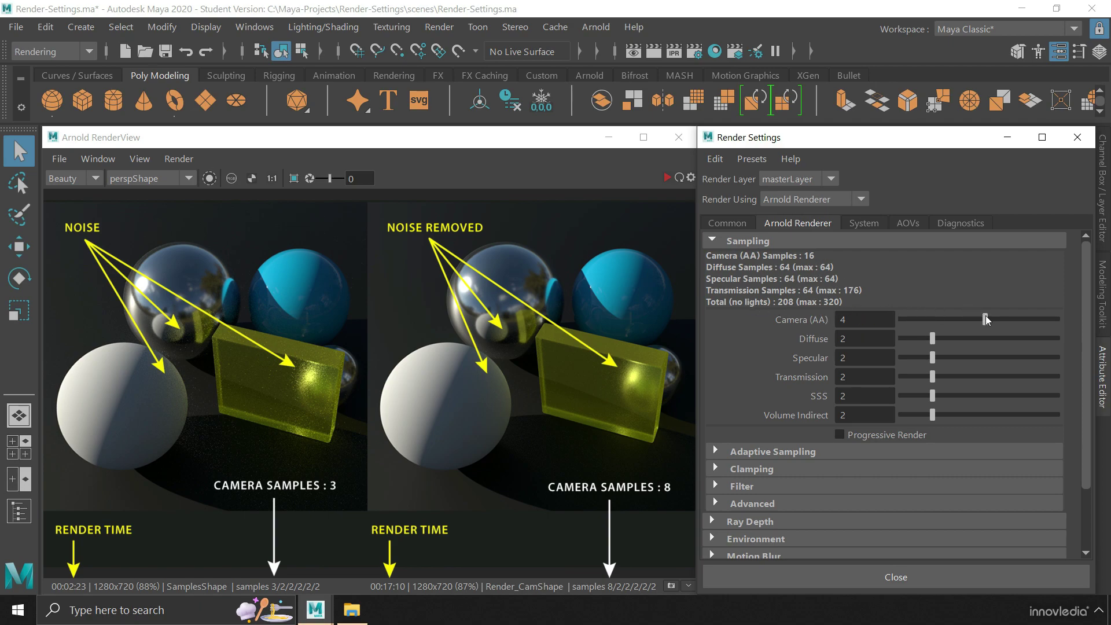
{"action": "mouse_move", "coordinate": [984, 318]}
{"action": "left_mouse_down"}
{"action": "mouse_move", "coordinate": [996, 320]}
{"action": "mouse_move", "coordinate": [972, 320]}
{"action": "left_mouse_up"}
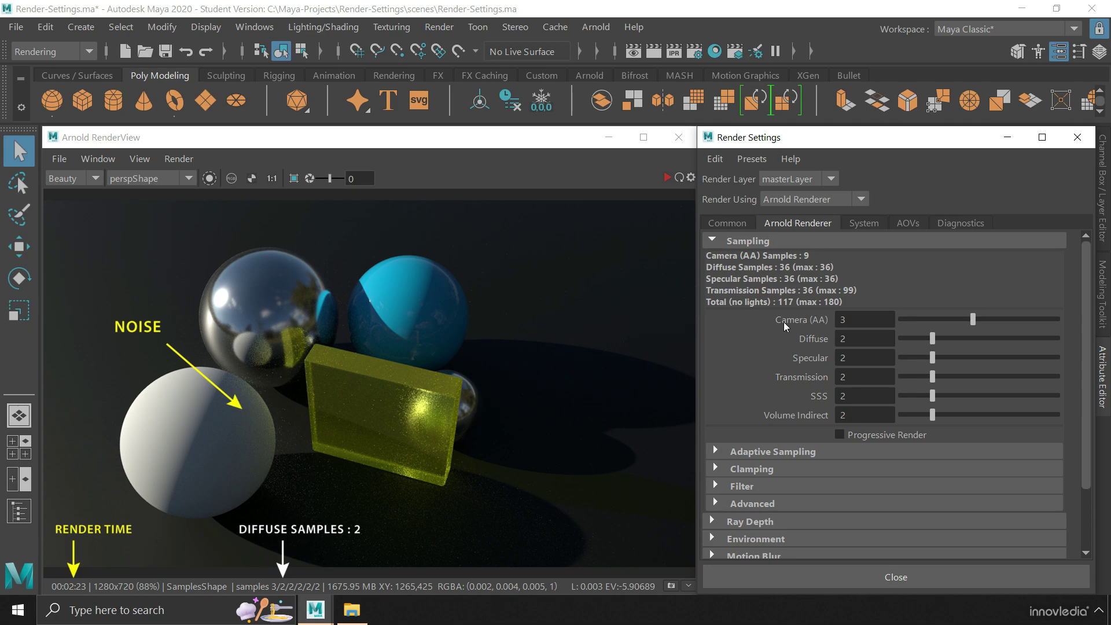
- Drag the Diffuse samples slider from 2 to 6
{"action": "left_click_drag", "start_coordinate": [932, 339], "coordinate": [993, 339]}
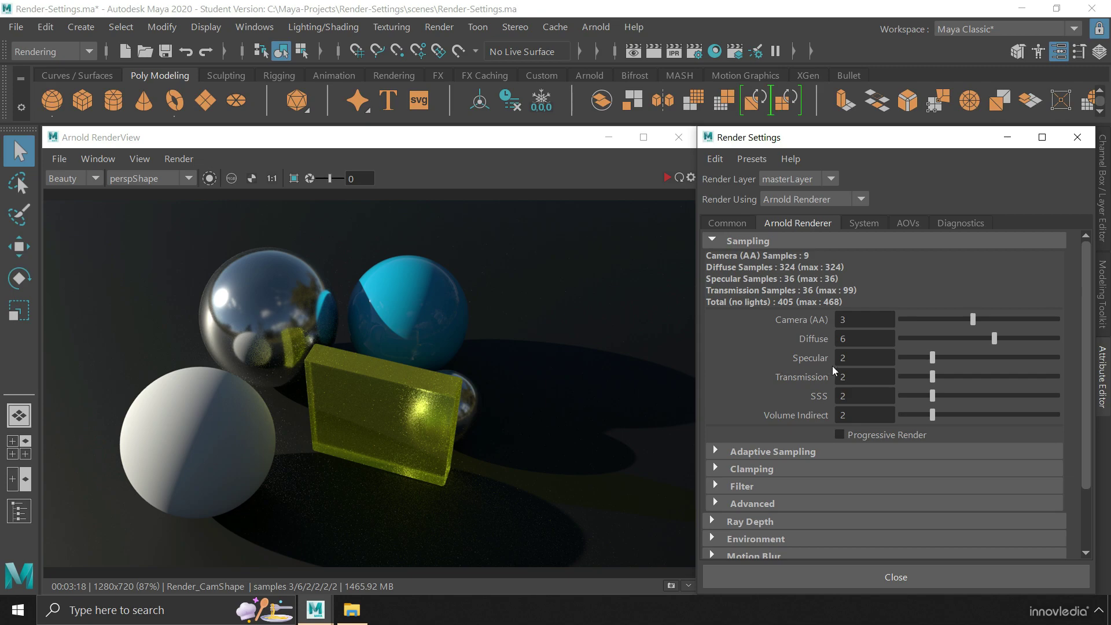
- Set both Specular and Transmission samples to 6
{"action": "left_click_drag", "start_coordinate": [933, 364], "coordinate": [994, 359]}
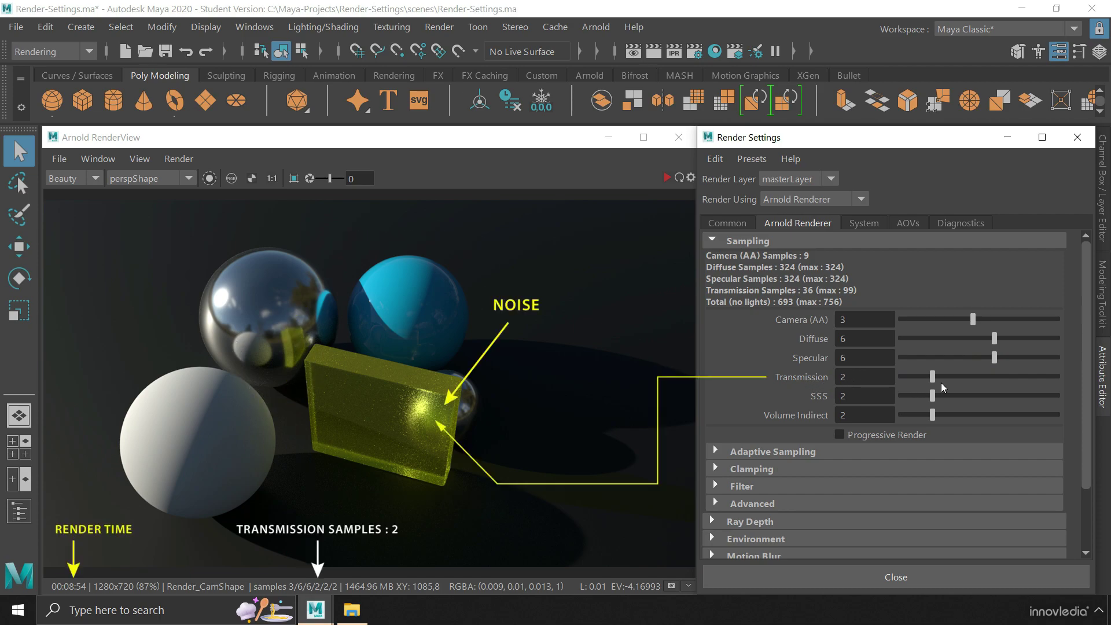
{"action": "mouse_move", "coordinate": [932, 377]}
{"action": "left_mouse_down"}
{"action": "mouse_move", "coordinate": [1004, 376]}
{"action": "mouse_move", "coordinate": [994, 377]}
{"action": "left_mouse_up"}
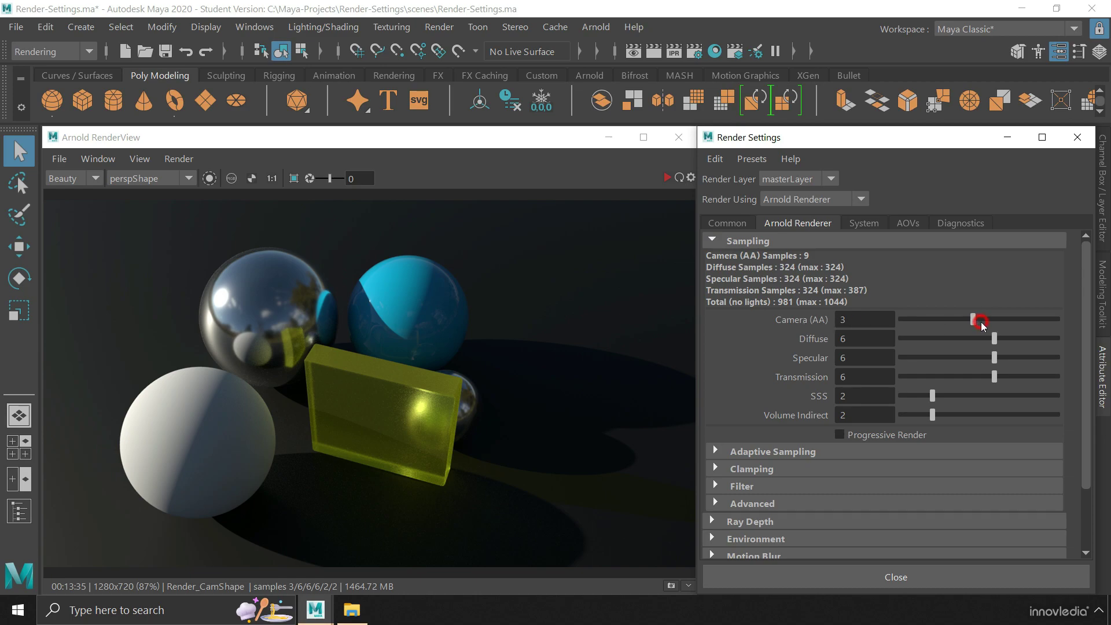
{"action": "left_click_drag", "start_coordinate": [980, 322], "coordinate": [986, 321]}
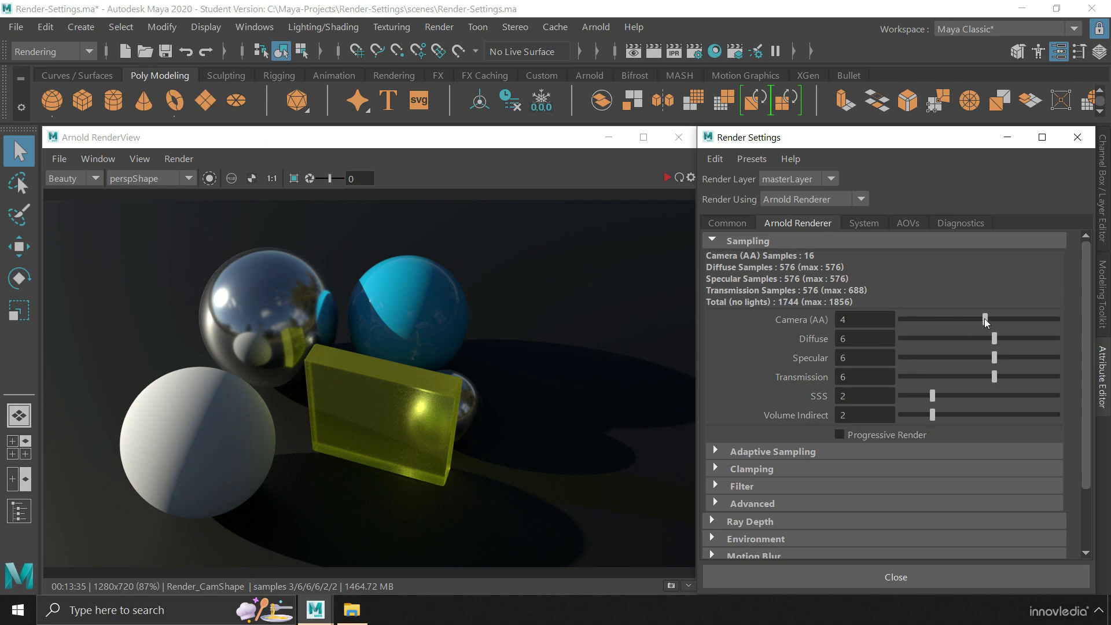
{"action": "left_click_drag", "start_coordinate": [984, 318], "coordinate": [970, 319]}
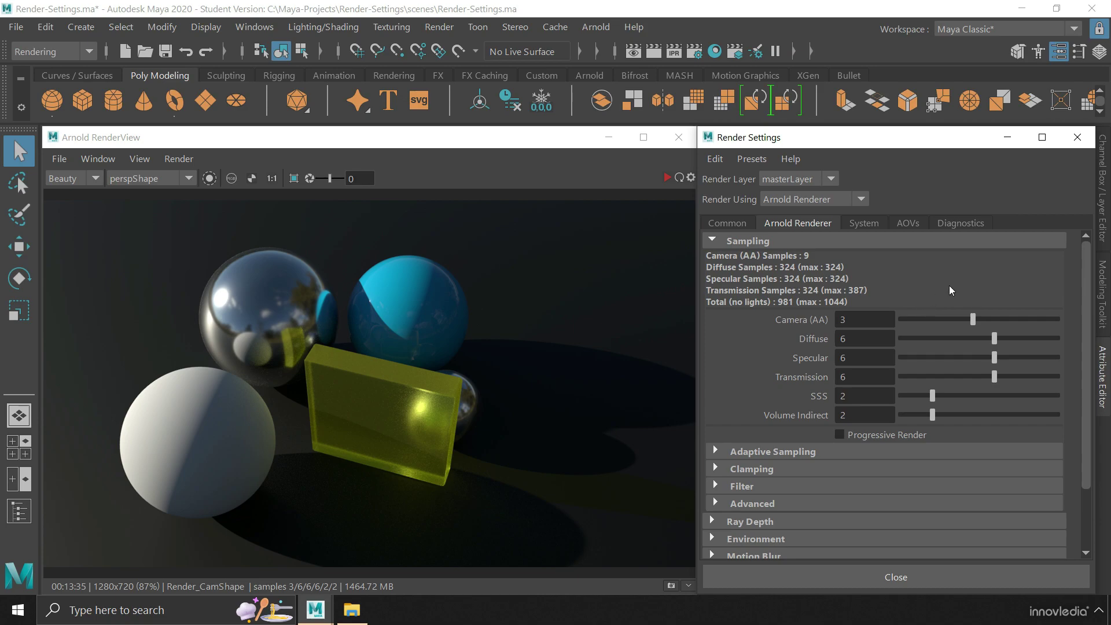
- Collapse the Sampling section and expand Ray Depth in the Arnold Renderer tab
{"action": "left_click", "coordinate": [715, 239]}
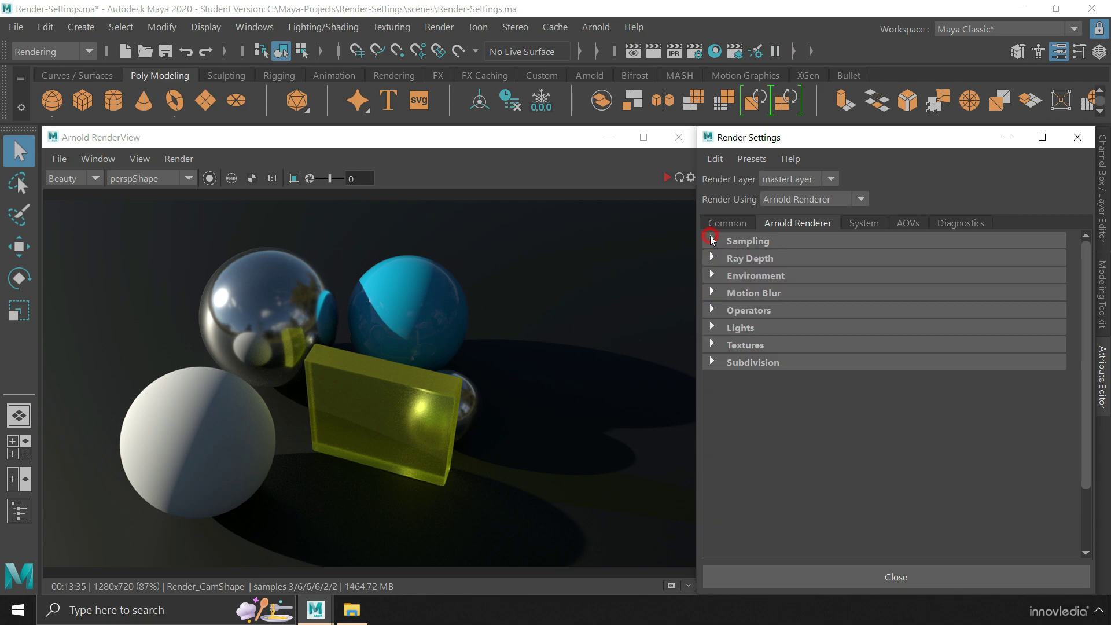
{"action": "left_click", "coordinate": [711, 256]}
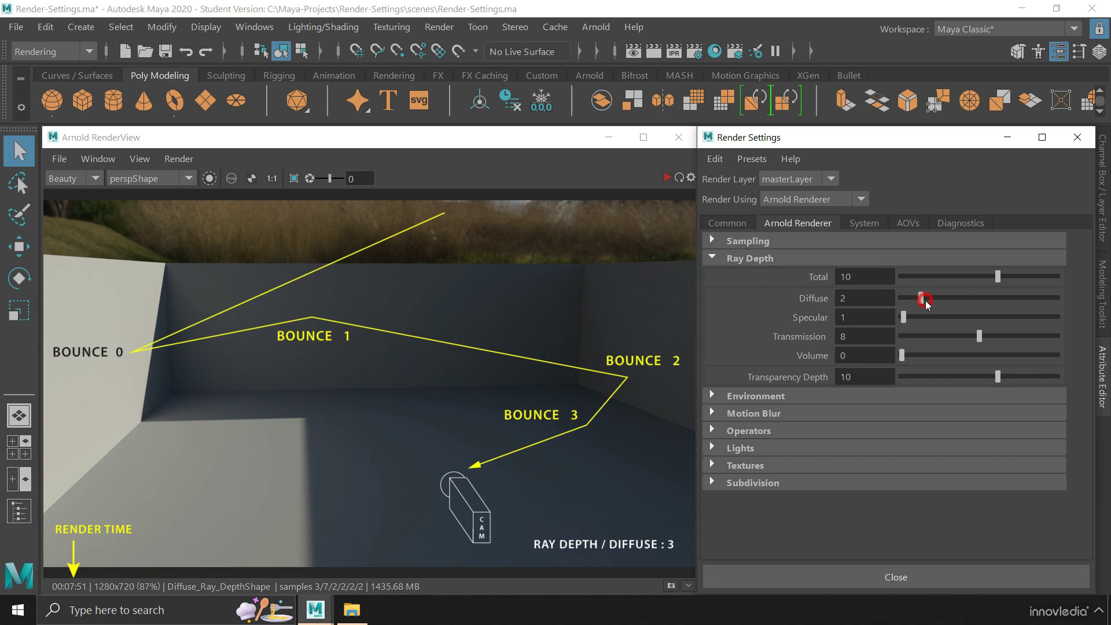
- Drag the Ray Depth Diffuse slider up to 3
{"action": "left_click_drag", "start_coordinate": [925, 300], "coordinate": [929, 301]}
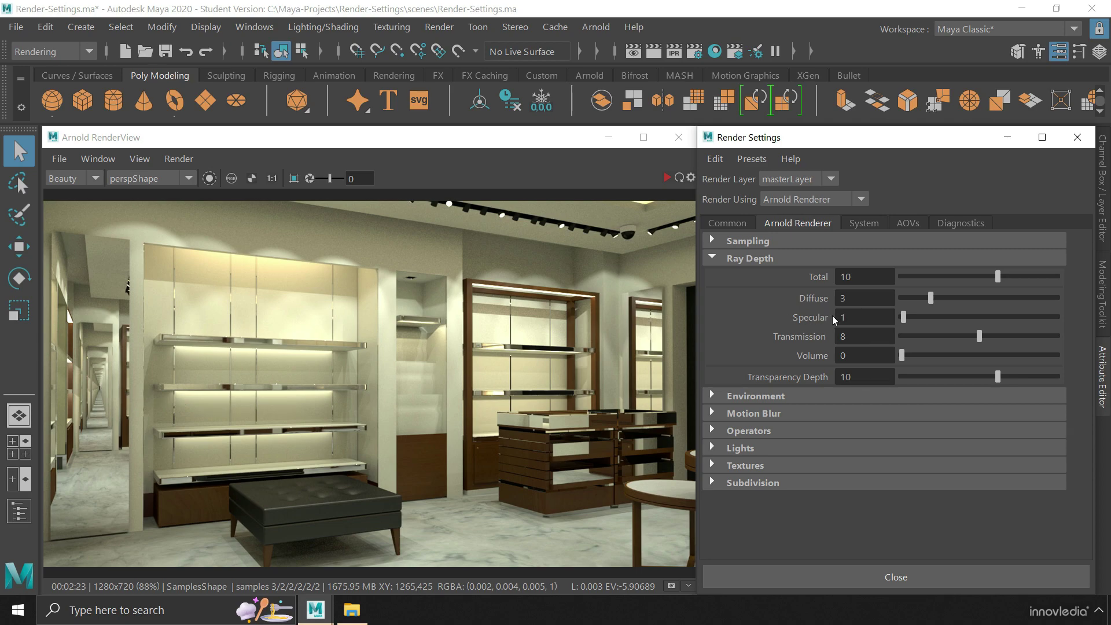
- Enter 80 as the Ray Depth Specular value
{"action": "left_click", "coordinate": [864, 316]}
{"action": "left_click_drag", "start_coordinate": [864, 316], "coordinate": [815, 318]}
{"action": "type", "text": "80"}
{"action": "key", "text": "Return"}
- Enter a Specular ray depth of 1, then raise it to 8 with the slider
{"action": "double_click", "coordinate": [850, 317]}
{"action": "type", "text": "1"}
{"action": "key", "text": "Return"}
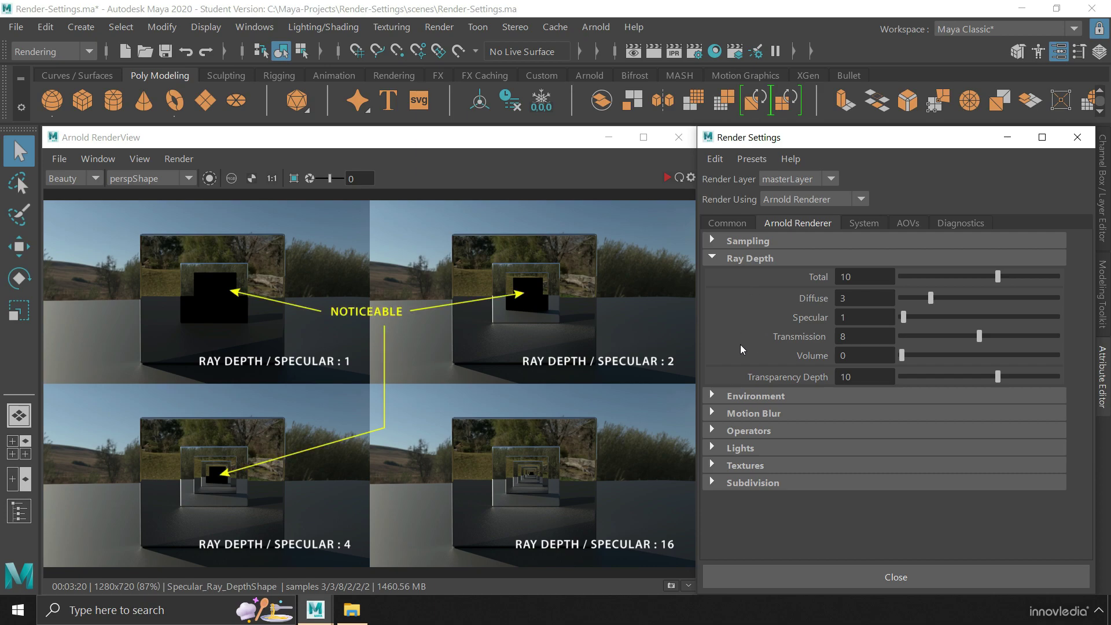
{"action": "mouse_move", "coordinate": [905, 320]}
{"action": "left_mouse_down"}
{"action": "mouse_move", "coordinate": [936, 320]}
{"action": "mouse_move", "coordinate": [927, 320]}
{"action": "left_mouse_up"}
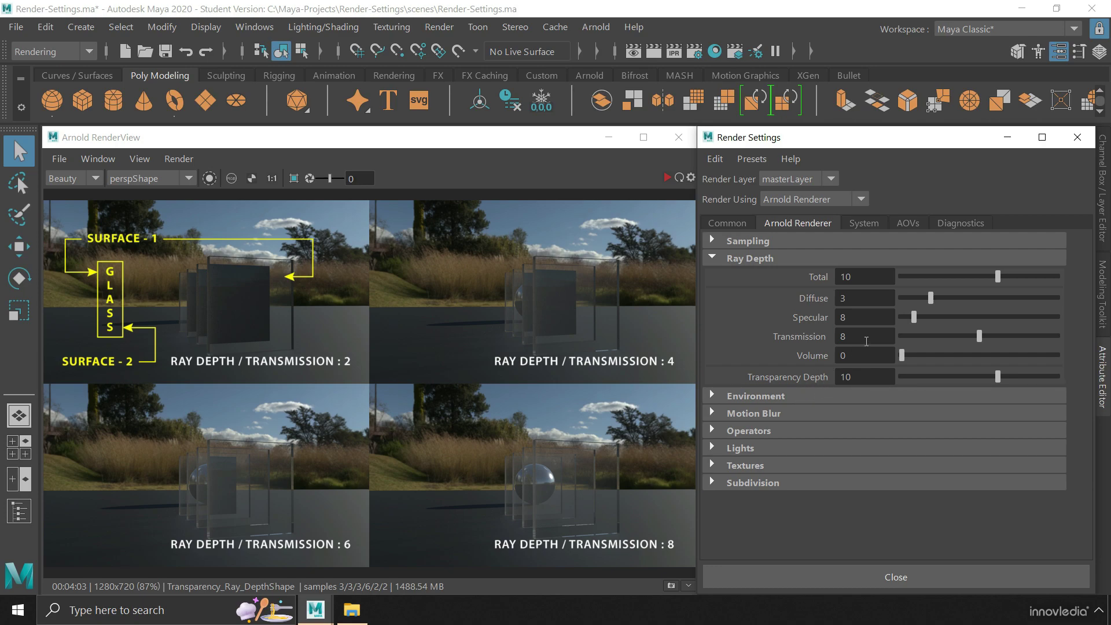
{"action": "left_click_drag", "start_coordinate": [978, 337], "coordinate": [939, 345]}
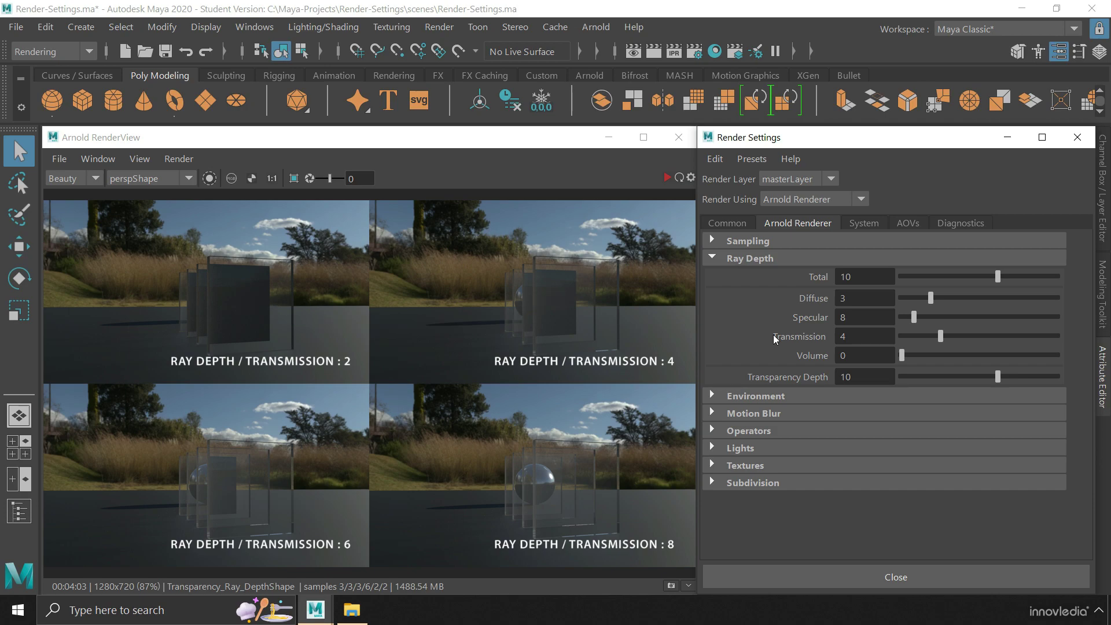
{"action": "left_click_drag", "start_coordinate": [944, 330], "coordinate": [978, 336]}
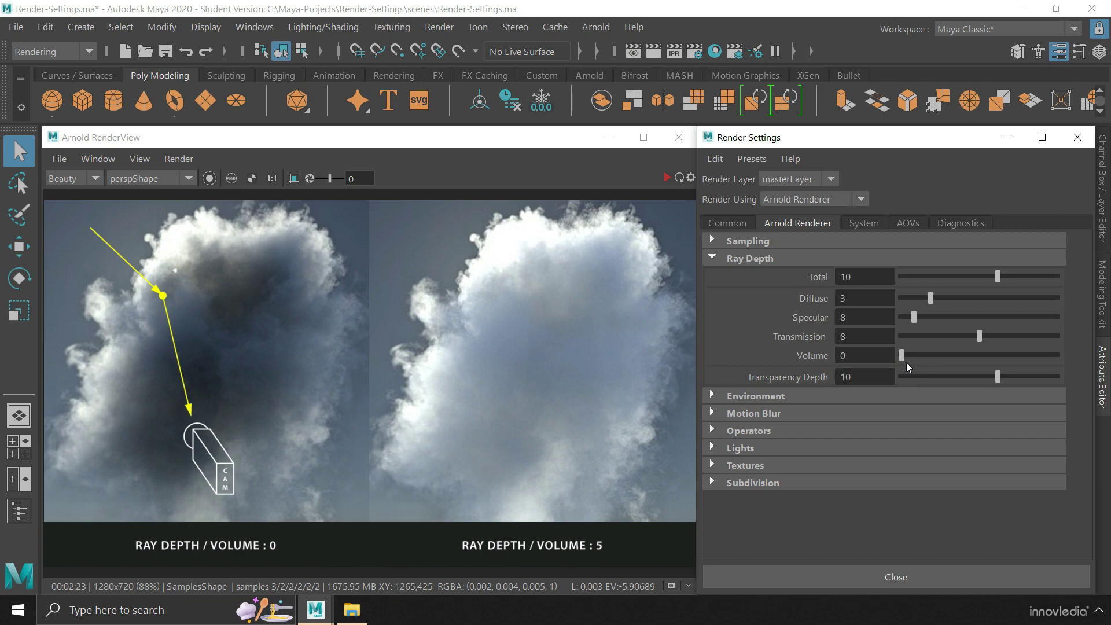
{"action": "left_click_drag", "start_coordinate": [901, 357], "coordinate": [930, 359]}
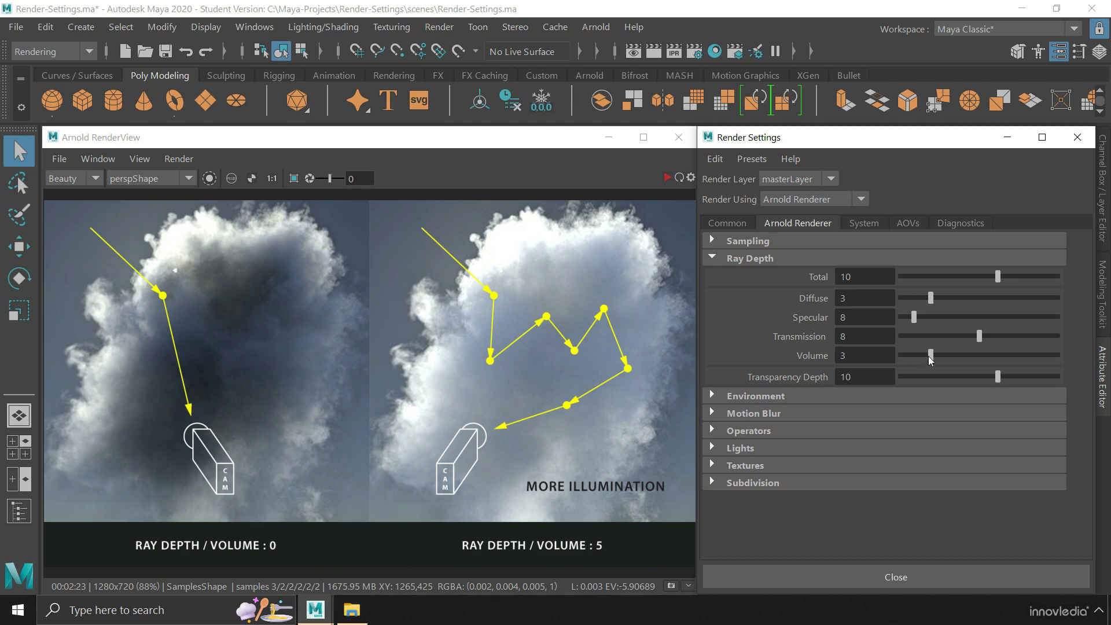
{"action": "left_click_drag", "start_coordinate": [930, 360], "coordinate": [885, 356]}
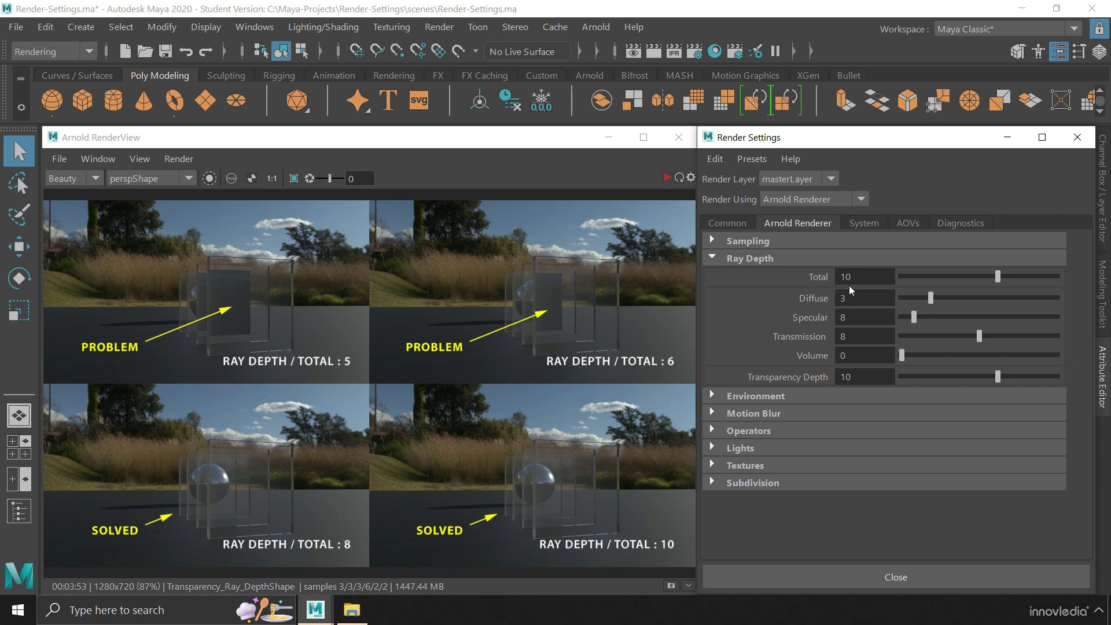
{"action": "left_click", "coordinate": [994, 277]}
{"action": "left_click_drag", "start_coordinate": [998, 276], "coordinate": [1009, 276]}
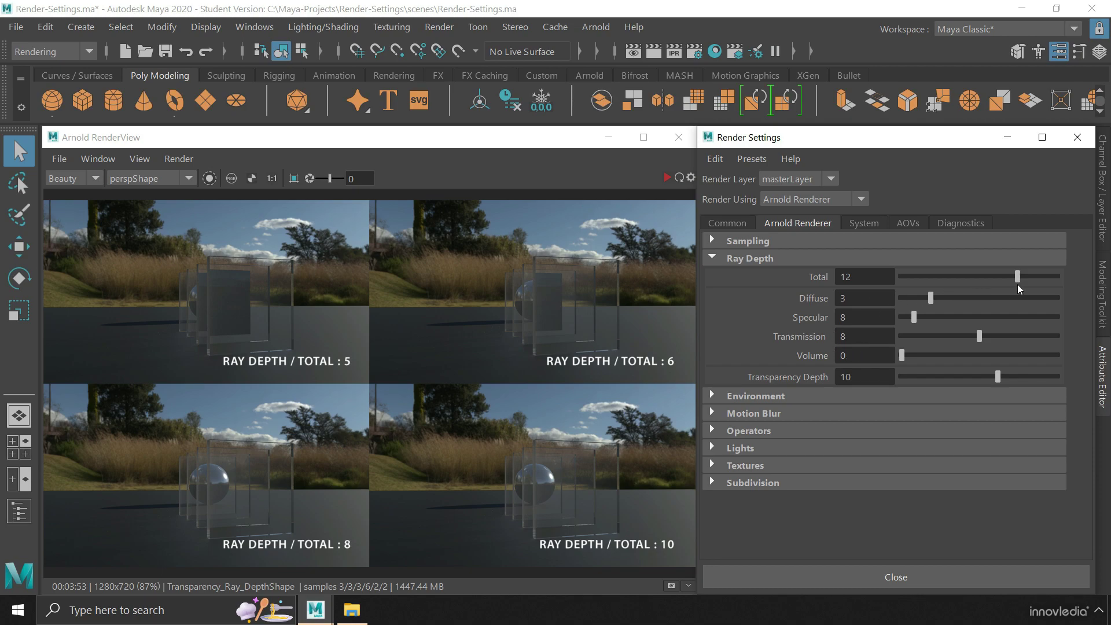
{"action": "left_click_drag", "start_coordinate": [1011, 278], "coordinate": [998, 278]}
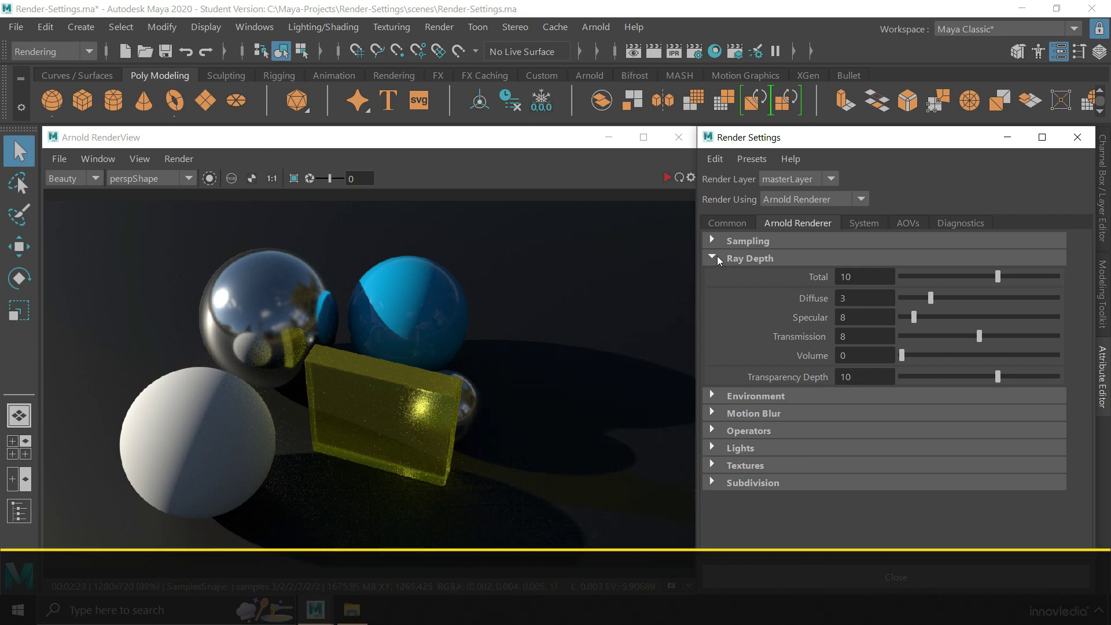
- Expand Sampling, then return to the Common tab showing the HD_720 1280 x 720 image size
{"action": "left_click", "coordinate": [713, 240]}
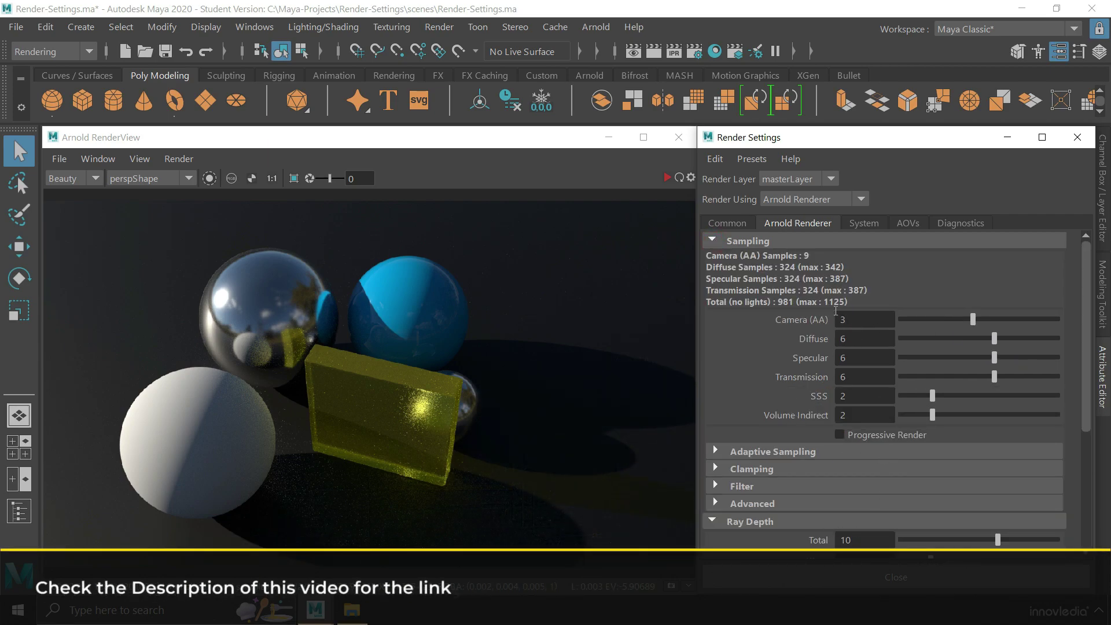
{"action": "left_click", "coordinate": [728, 223]}
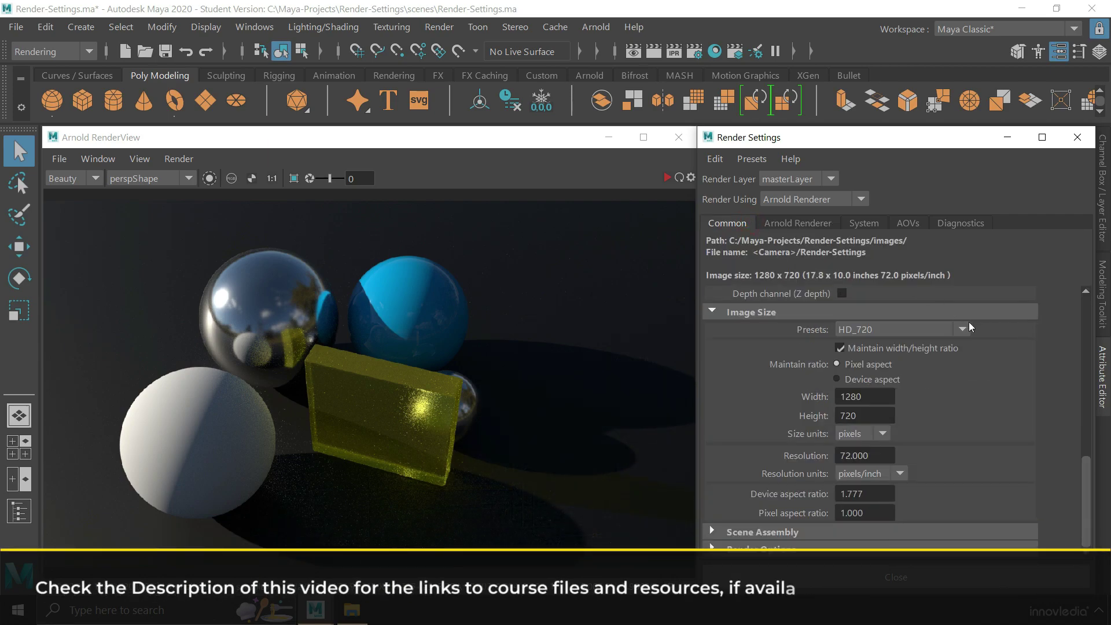